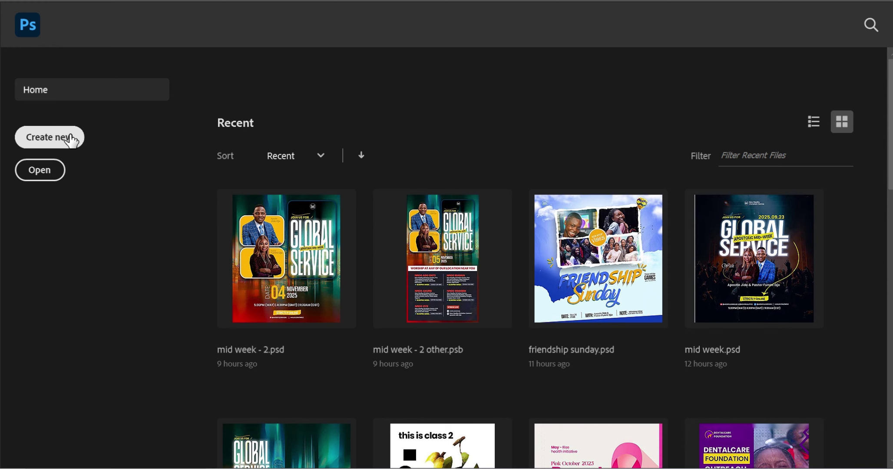
# Open the recent file class 2 1.psd
pyautogui.scroll(-3, 514, 263)
pyautogui.scroll(3, 490, 257)
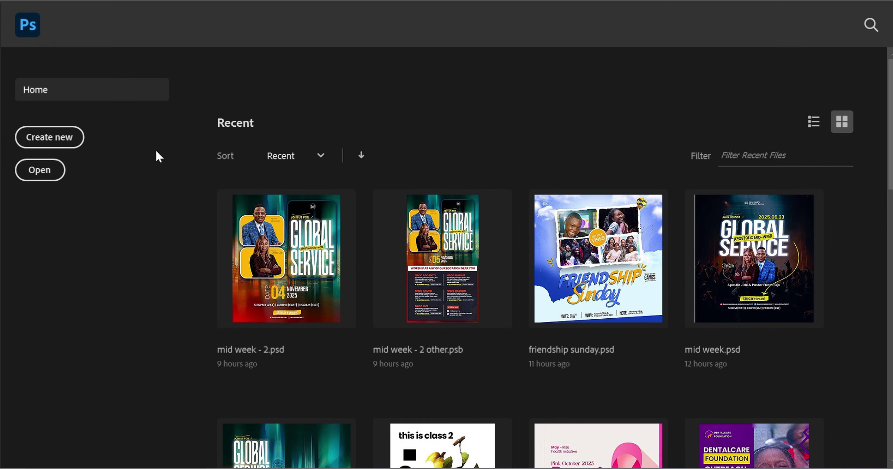
pyautogui.scroll(-6, 355, 290)
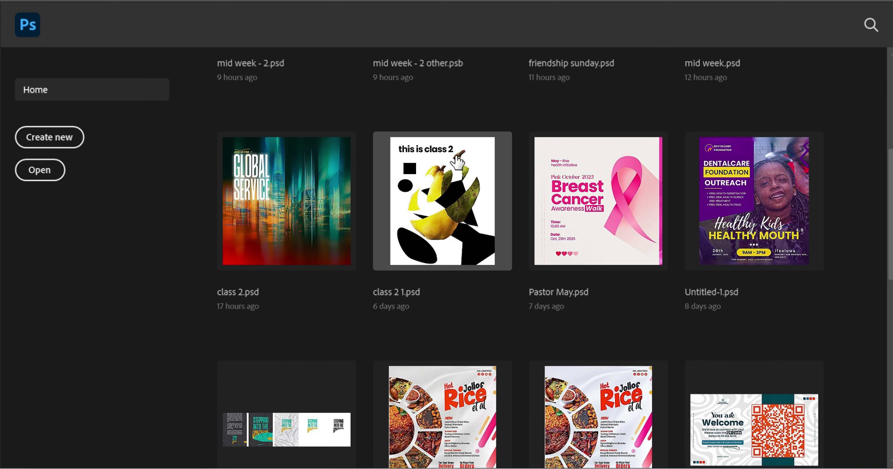
pyautogui.click(458, 161)
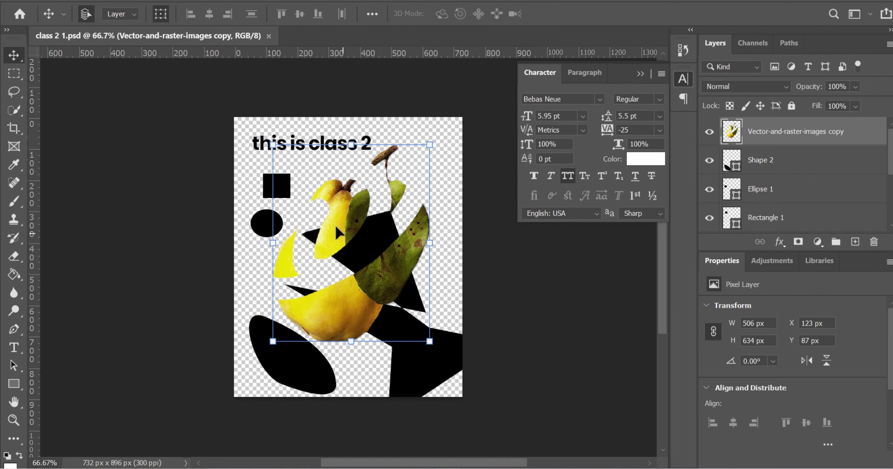
# Move the fruit image slightly down to about X 113 px, Y 106 px, and hide its layer
pyautogui.moveTo(335, 224)
pyautogui.mouseDown()
pyautogui.moveTo(178, 175)
pyautogui.moveTo(245, 154)
pyautogui.moveTo(393, 278)
pyautogui.moveTo(217, 253)
pyautogui.moveTo(201, 185)
pyautogui.moveTo(399, 191)
pyautogui.moveTo(409, 254)
pyautogui.moveTo(295, 264)
pyautogui.moveTo(289, 200)
pyautogui.moveTo(329, 200)
pyautogui.moveTo(335, 237)
pyautogui.mouseUp()
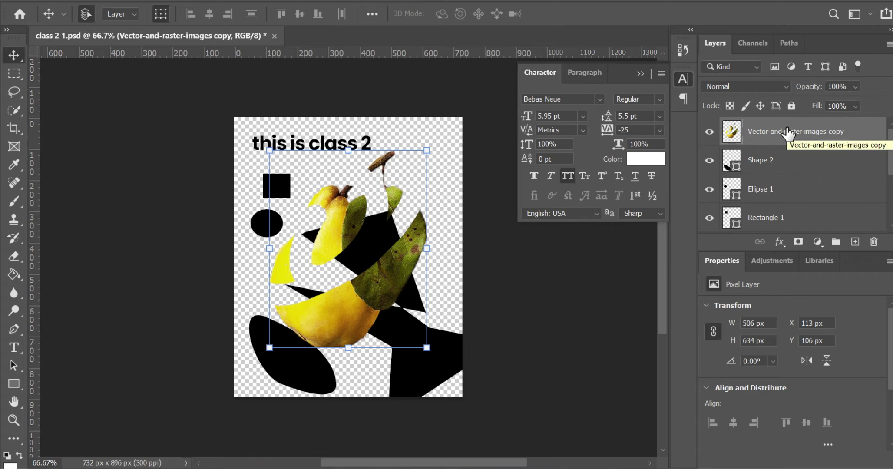
pyautogui.click(709, 133)
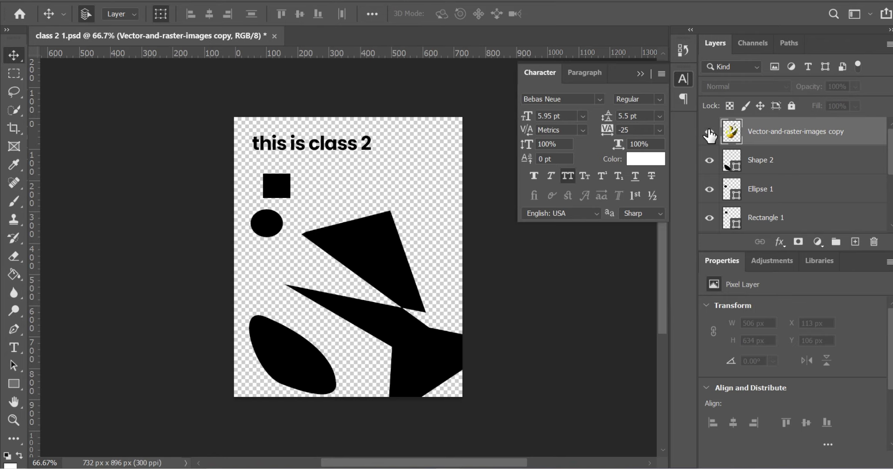
pyautogui.click(709, 133)
pyautogui.click(708, 133)
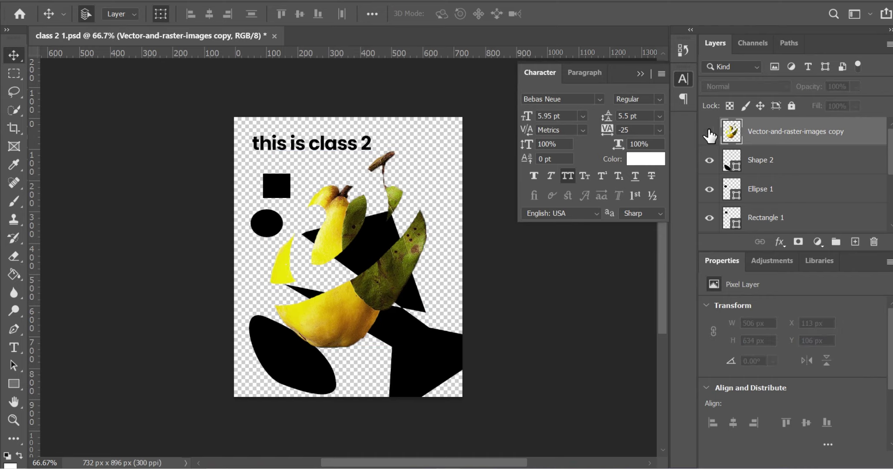
# Apply a yellow-orange Color Overlay layer style to the Shape 2 layer
pyautogui.click(709, 160)
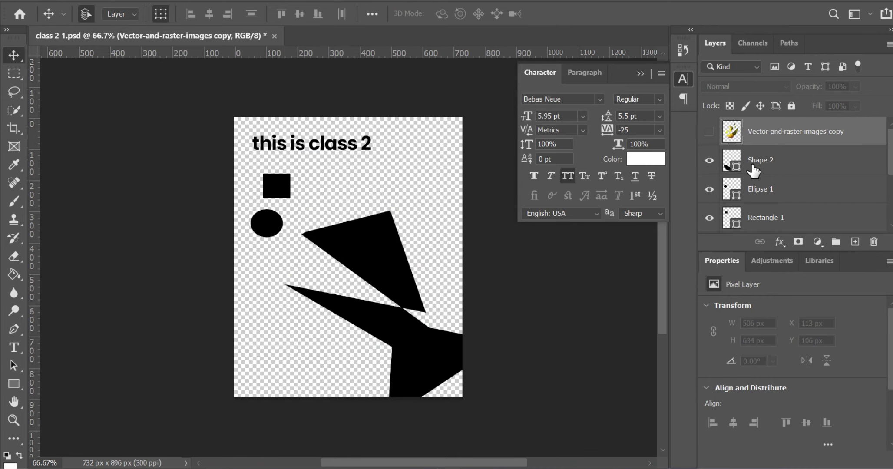
pyautogui.click(783, 167)
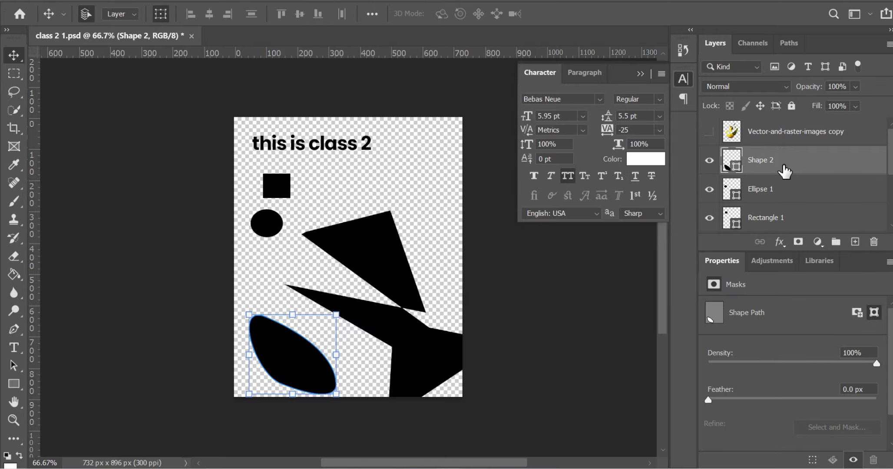
pyautogui.doubleClick(830, 164)
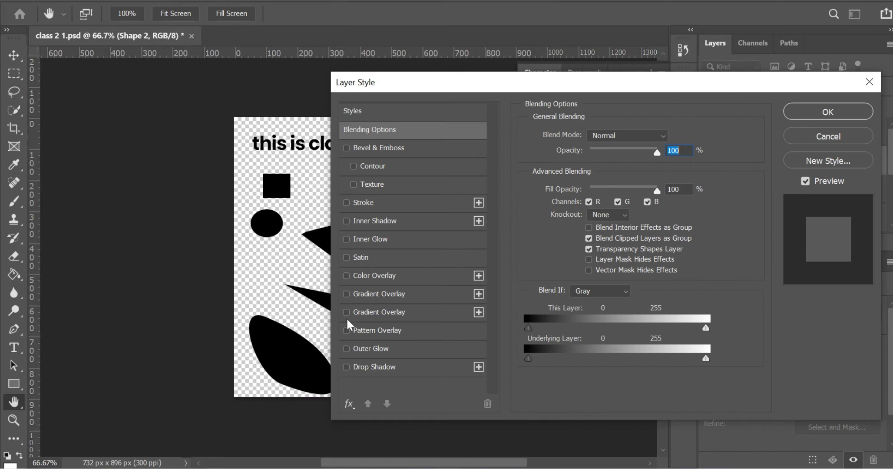
pyautogui.click(346, 277)
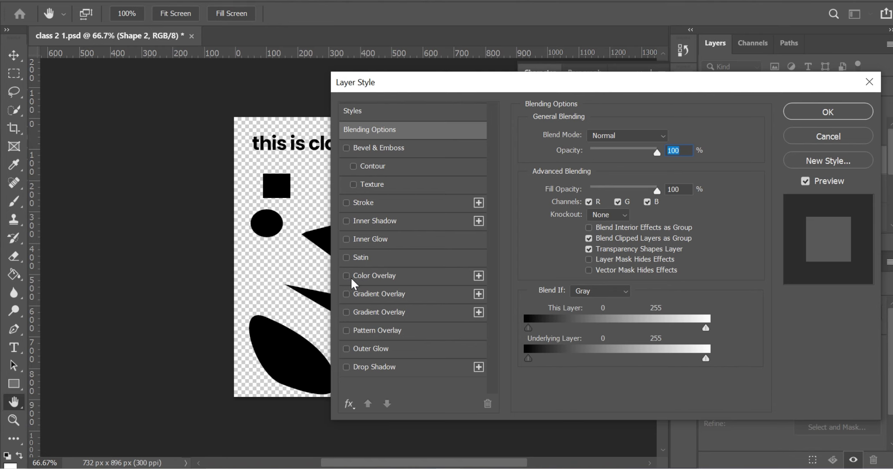
pyautogui.click(836, 110)
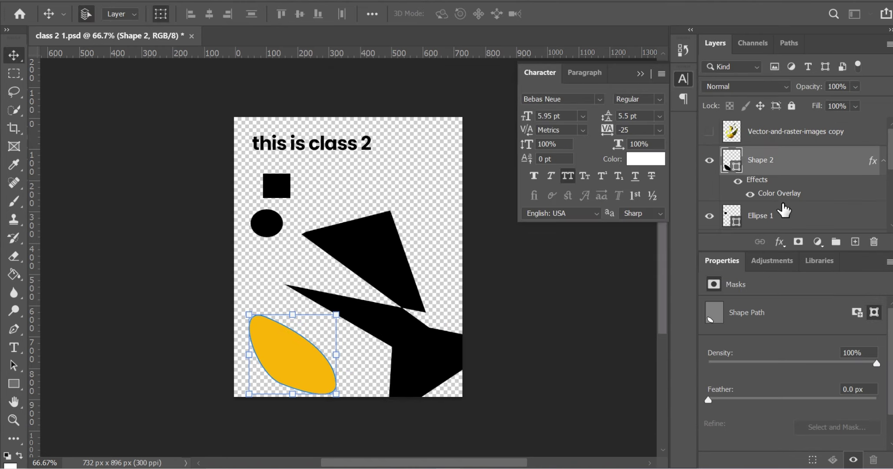
# Change the fill of Ellipse 1 to the dark red from the recently used colors
pyautogui.click(814, 217)
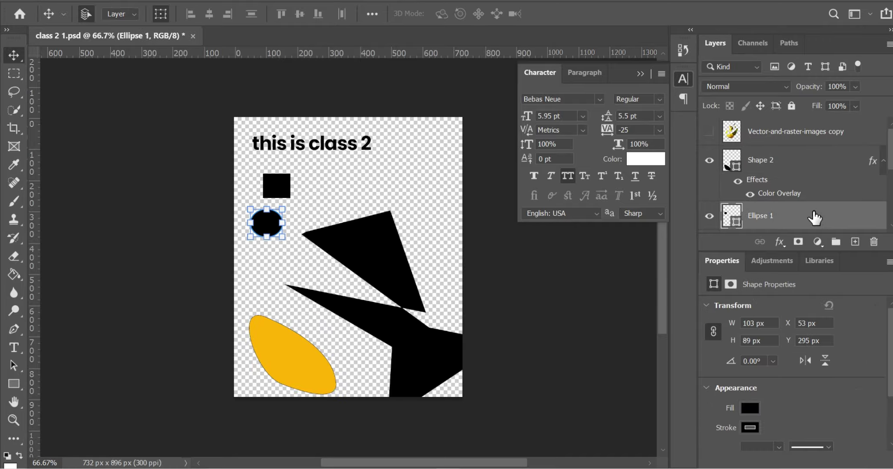
pyautogui.click(743, 408)
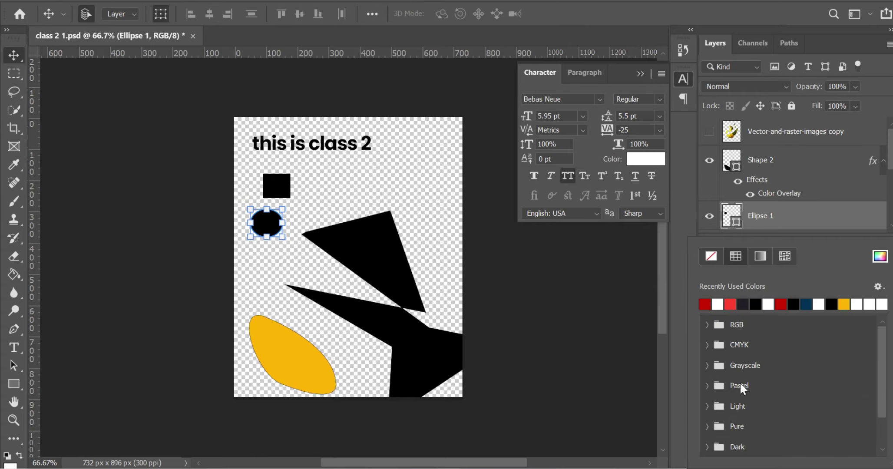
pyautogui.click(704, 304)
# Change the fill of Rectangle 1 to the dark blue from the recently used colors
pyautogui.scroll(-3, 798, 178)
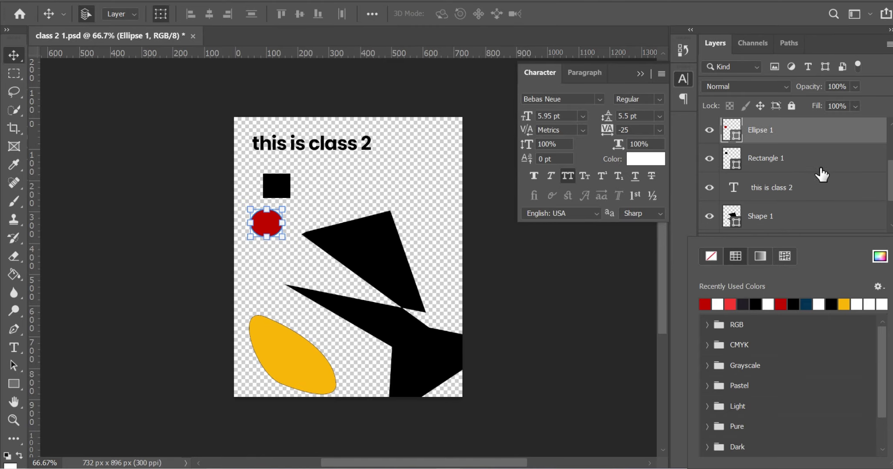
pyautogui.click(787, 164)
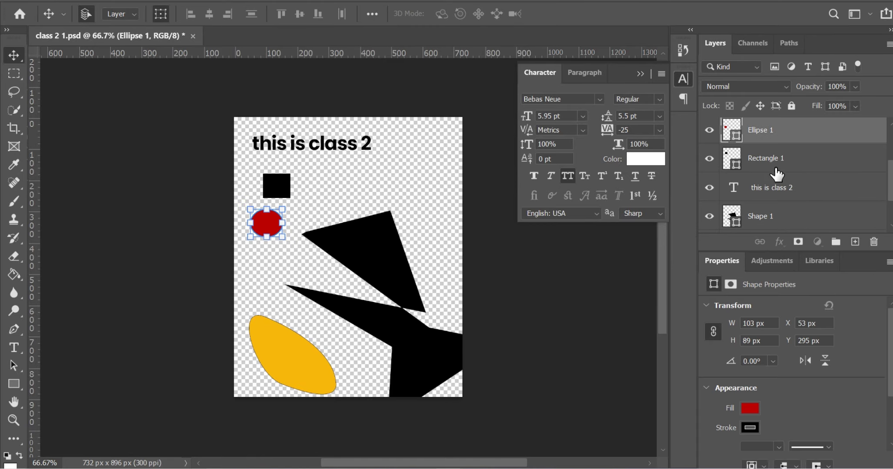
pyautogui.click(775, 171)
pyautogui.click(748, 408)
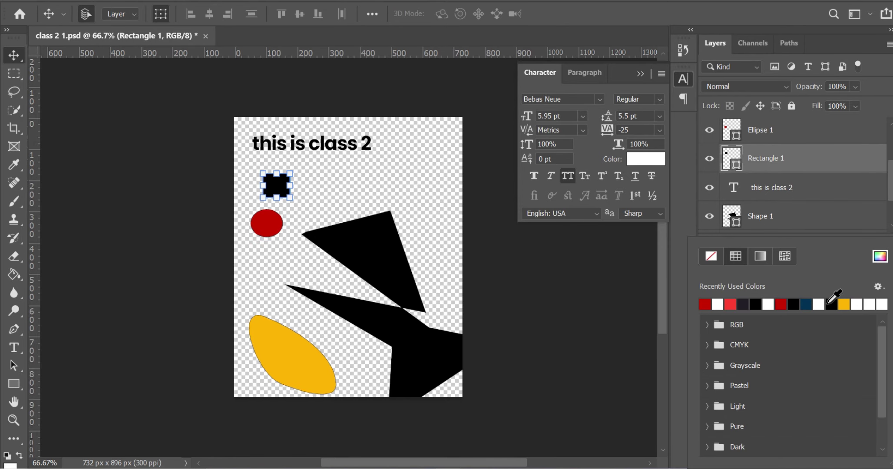
pyautogui.click(806, 304)
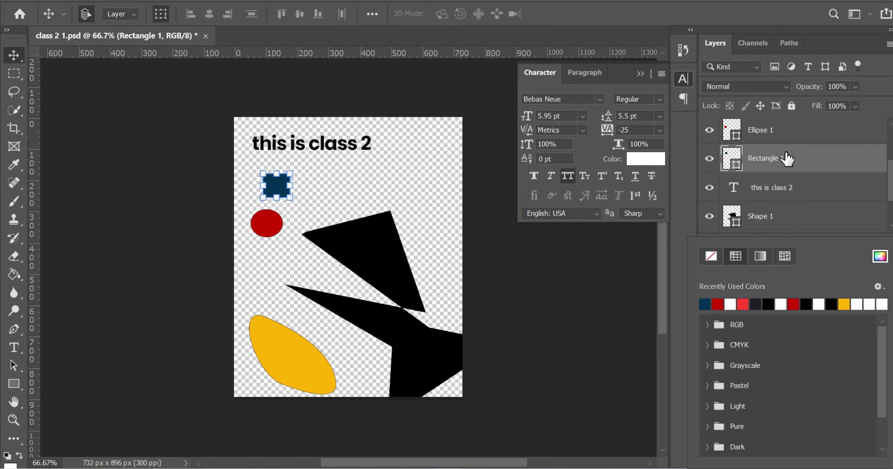
# Select the Shape 2 layer and move the yellow shape slightly upward on the canvas
pyautogui.scroll(2, 786, 159)
pyautogui.scroll(3, 777, 148)
pyautogui.click(770, 135)
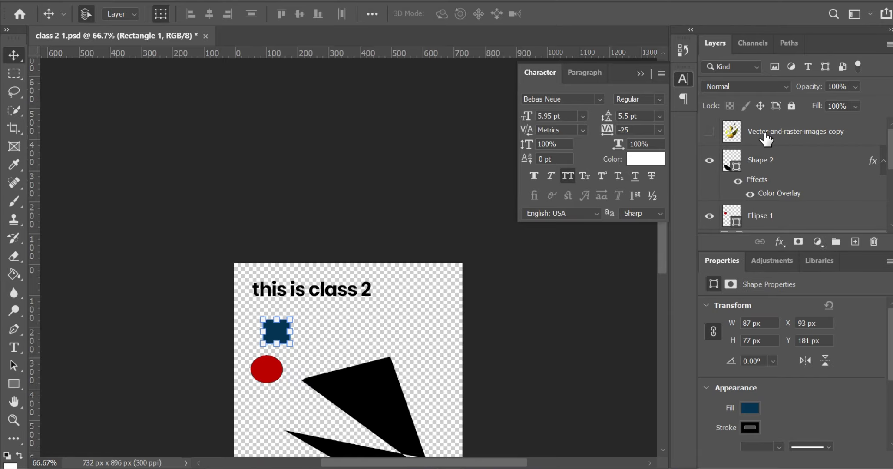
pyautogui.scroll(-5, 376, 298)
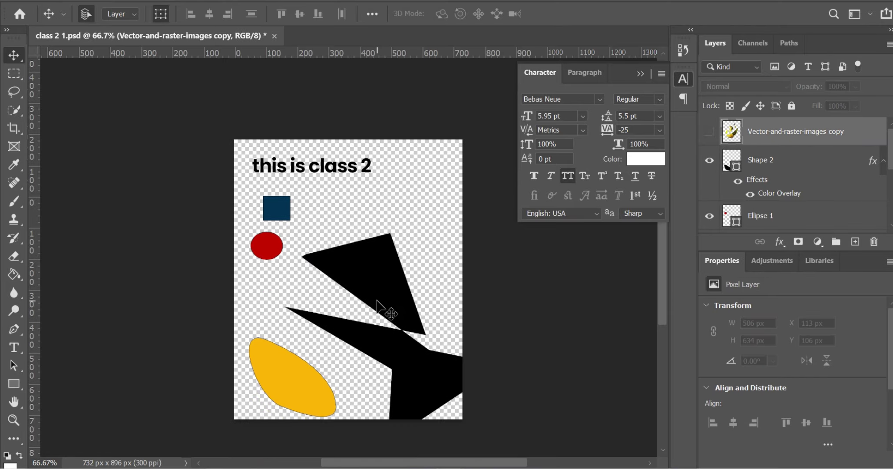
pyautogui.click(771, 160)
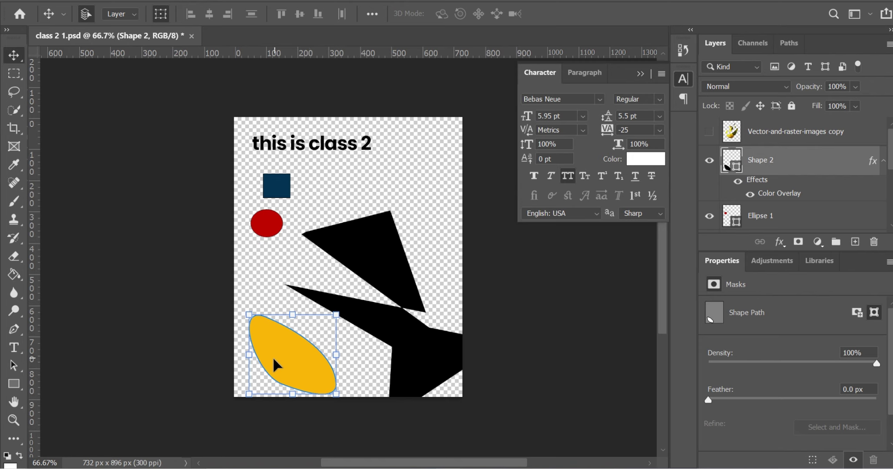
pyautogui.moveTo(392, 236); pyautogui.dragTo(280, 351)
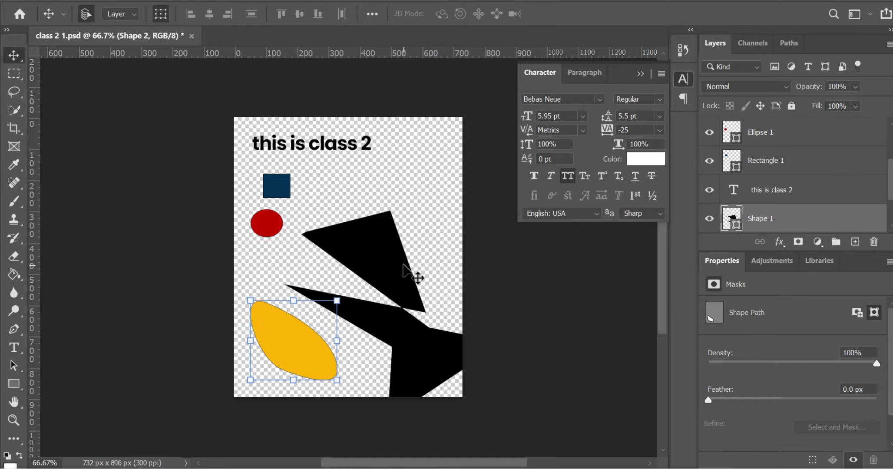
# Move the black Shape 1 upward on the canvas and check its layer by hiding and showing it
pyautogui.click(406, 269)
pyautogui.moveTo(413, 248); pyautogui.dragTo(400, 228)
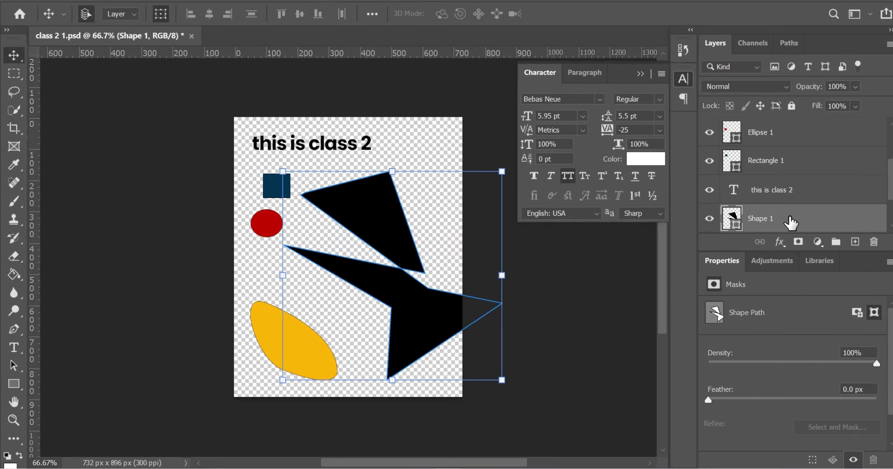
pyautogui.click(709, 220)
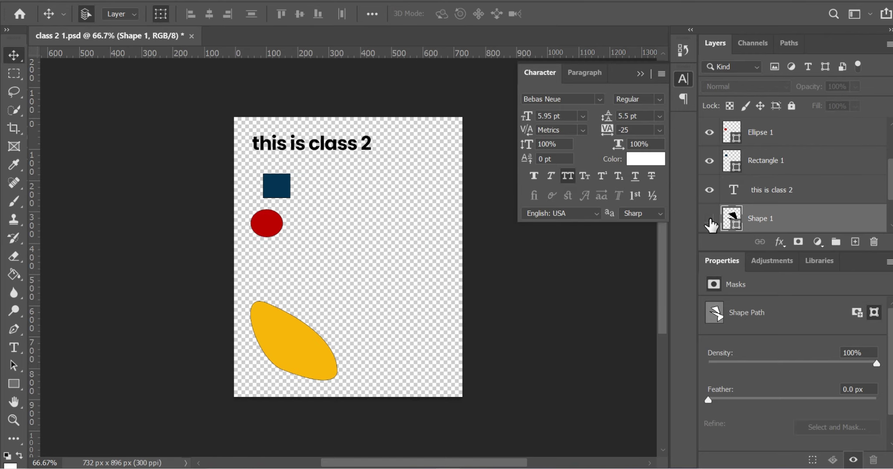
pyautogui.click(709, 219)
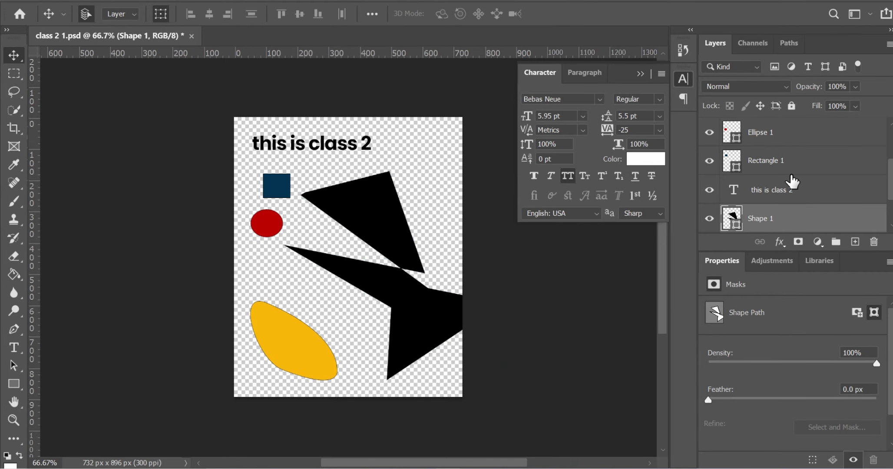
pyautogui.doubleClick(808, 218)
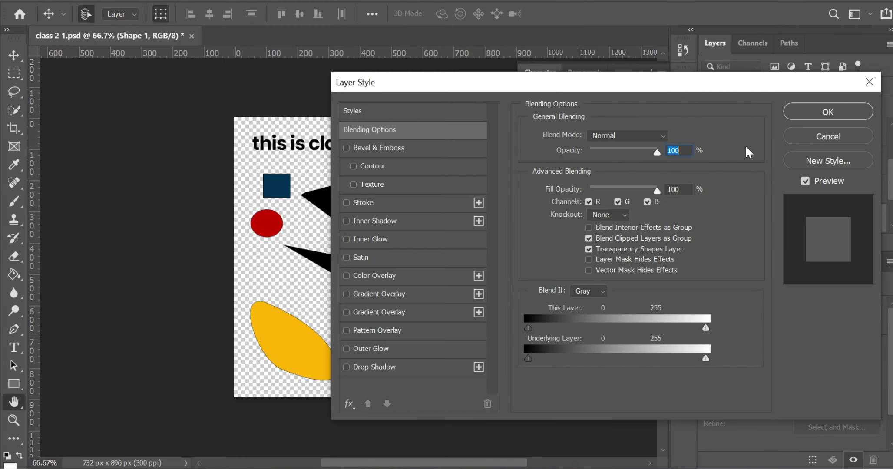
pyautogui.click(812, 137)
# Show the Vector-and-raster-images copy layer and scale the black Shape 1 down to 52.50%
pyautogui.scroll(3, 799, 163)
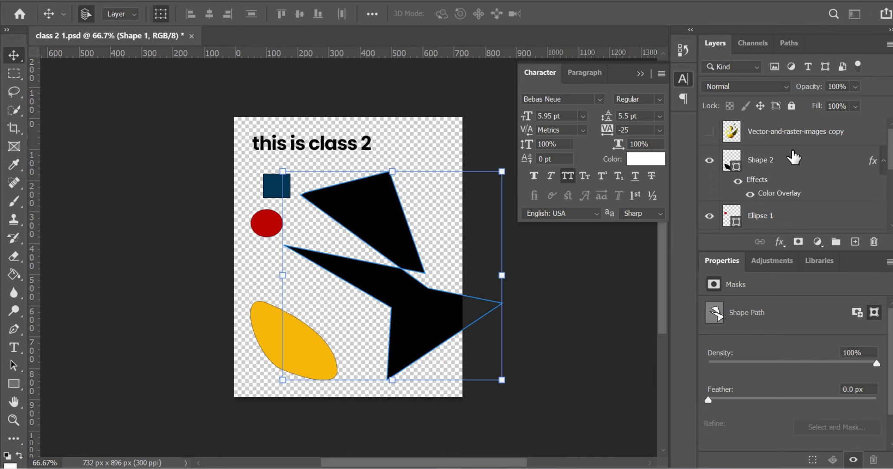
pyautogui.click(708, 131)
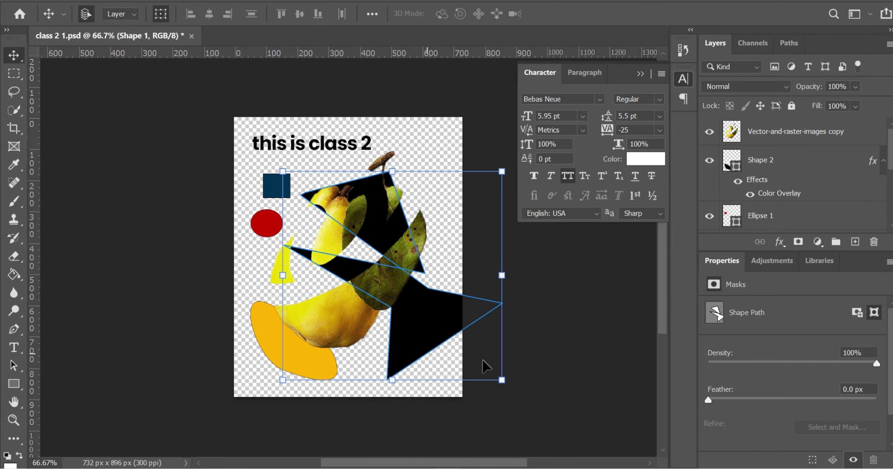
pyautogui.hotkey('ctrl', 't')
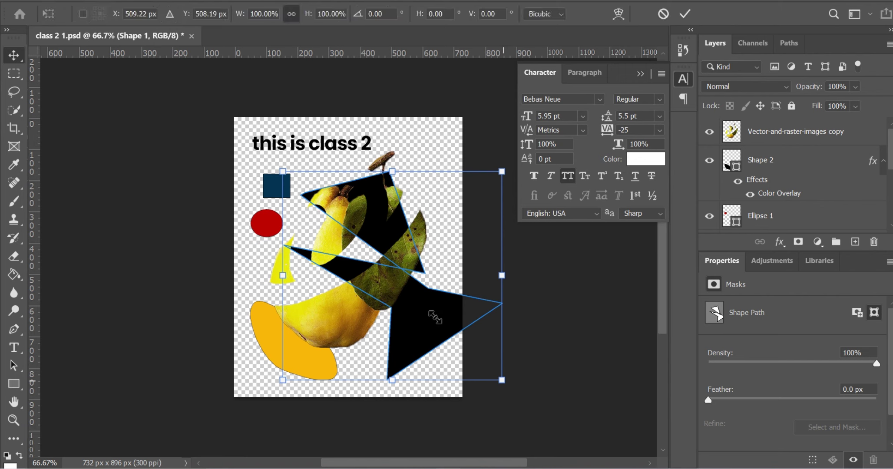
pyautogui.moveTo(502, 380); pyautogui.dragTo(398, 280)
pyautogui.press('Return')
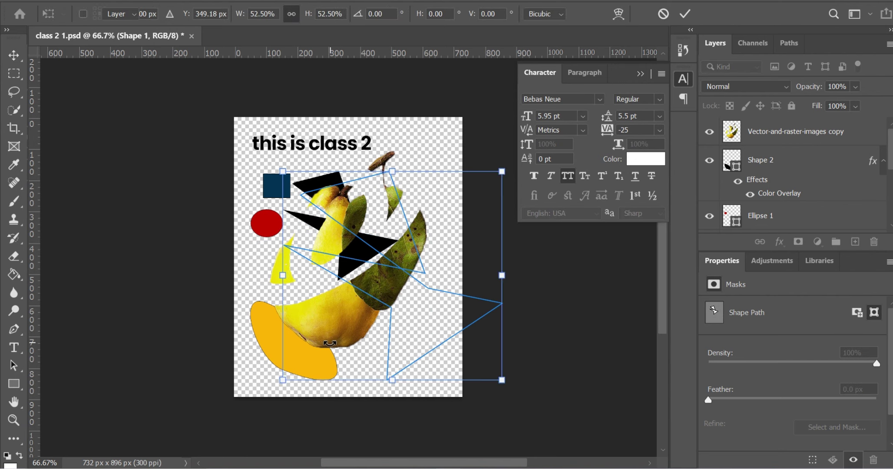
# Scale the Vector-and-raster-images copy fruit image down to about 79.60%
pyautogui.click(320, 326)
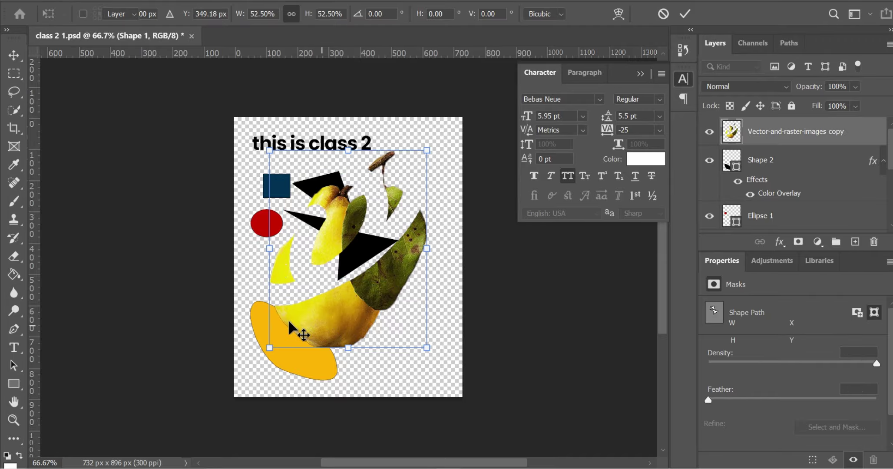
pyautogui.moveTo(267, 347); pyautogui.dragTo(299, 310)
pyautogui.moveTo(363, 285); pyautogui.dragTo(349, 301)
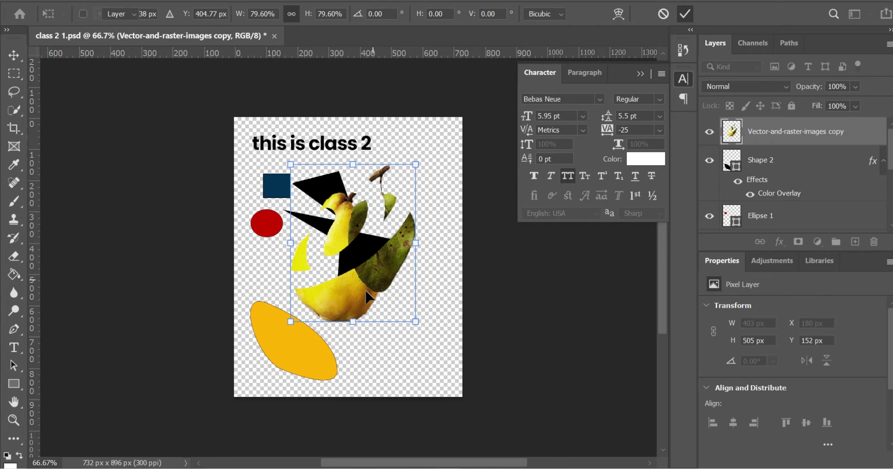
pyautogui.press('Return')
# Reposition the fruit image to about X 165 px, Y 169 px, and toggle its layer's visibility off and on
pyautogui.moveTo(368, 297); pyautogui.dragTo(454, 285)
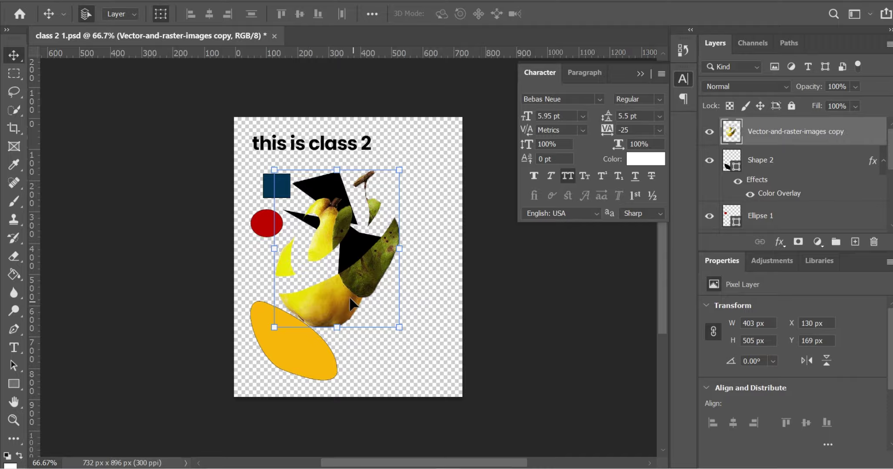
pyautogui.moveTo(350, 300)
pyautogui.mouseDown()
pyautogui.moveTo(414, 302)
pyautogui.moveTo(379, 277)
pyautogui.moveTo(384, 374)
pyautogui.moveTo(358, 295)
pyautogui.mouseUp()
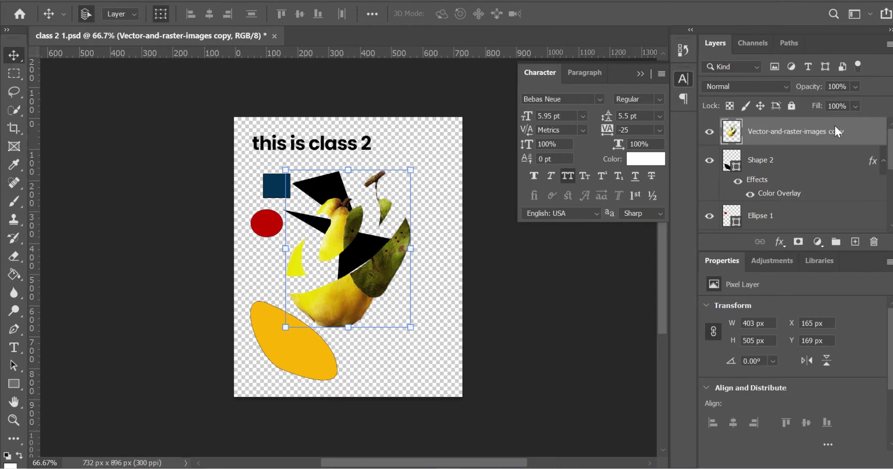
pyautogui.click(709, 132)
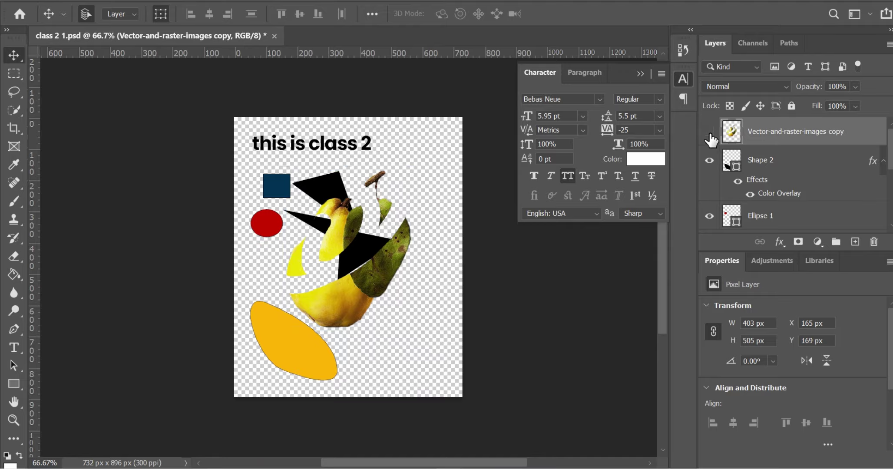
pyautogui.click(710, 132)
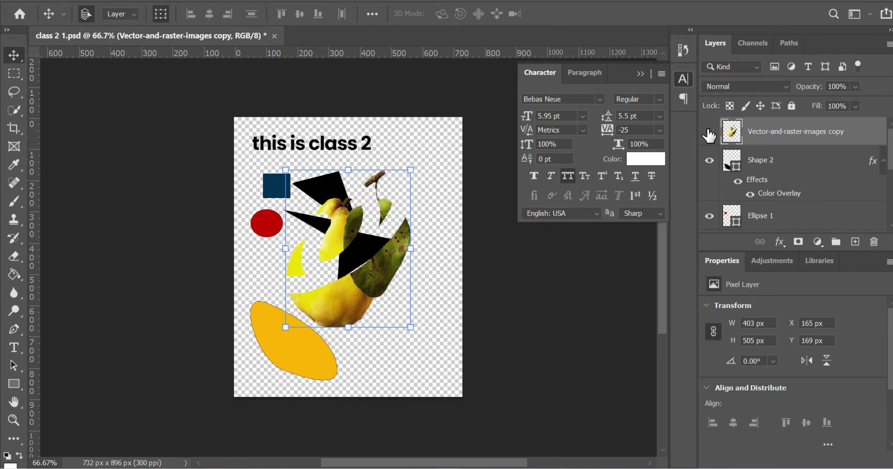
# Hide the fruit layer, check the orange Shape 2 by toggling its visibility, and nudge that shape slightly to the right
pyautogui.click(709, 132)
pyautogui.click(709, 160)
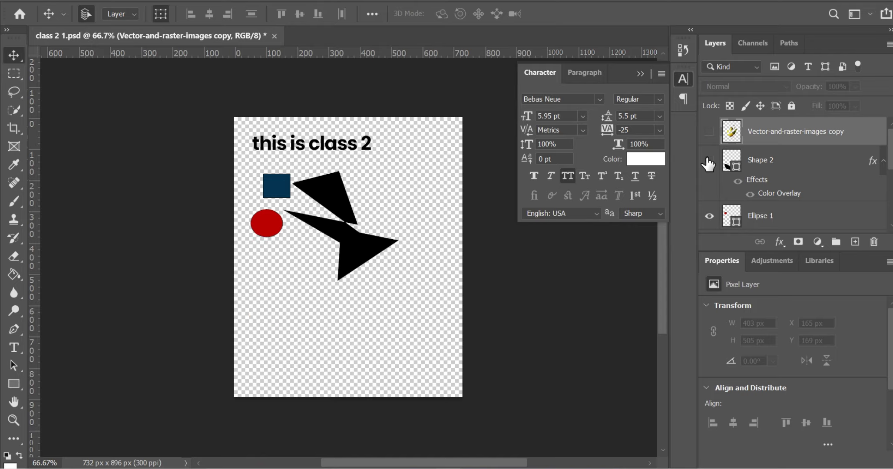
pyautogui.click(708, 161)
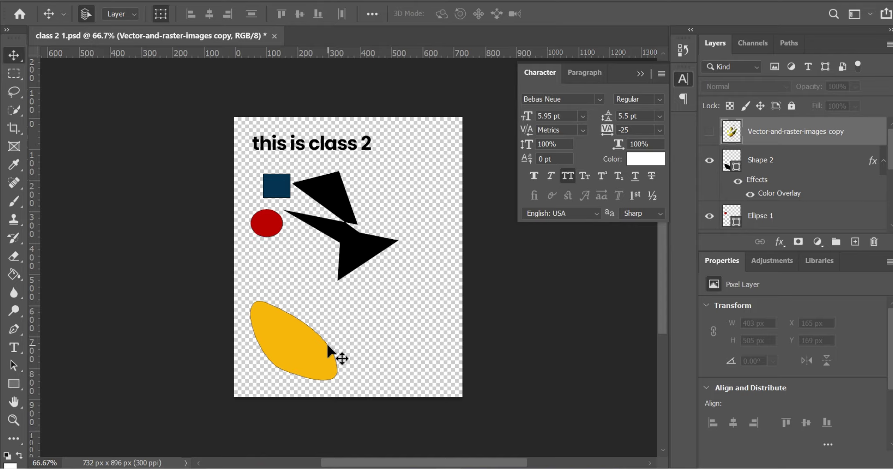
pyautogui.moveTo(309, 360)
pyautogui.mouseDown()
pyautogui.moveTo(349, 303)
pyautogui.moveTo(356, 249)
pyautogui.moveTo(312, 210)
pyautogui.moveTo(294, 225)
pyautogui.moveTo(313, 225)
pyautogui.moveTo(338, 169)
pyautogui.moveTo(371, 176)
pyautogui.moveTo(385, 189)
pyautogui.moveTo(285, 355)
pyautogui.moveTo(289, 375)
pyautogui.moveTo(325, 363)
pyautogui.moveTo(313, 355)
pyautogui.mouseUp()
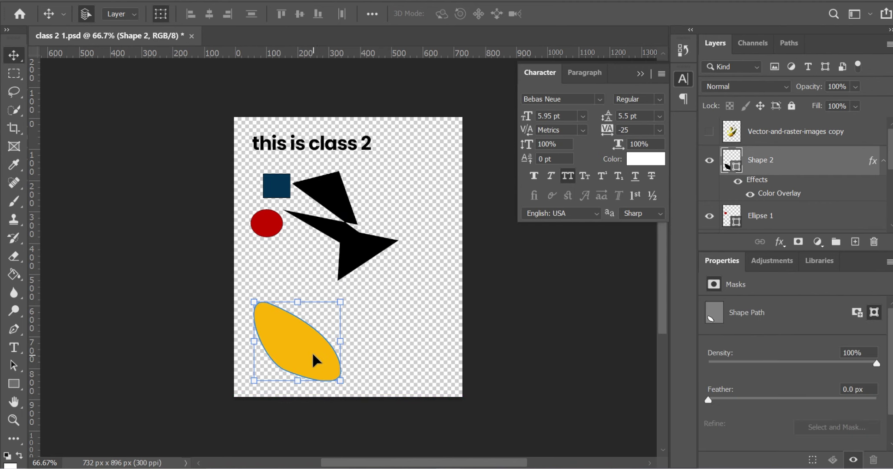
# Show the Vector-and-raster-images copy layer again and move the fruit image to about X 303 px, Y 220 px
pyautogui.click(708, 132)
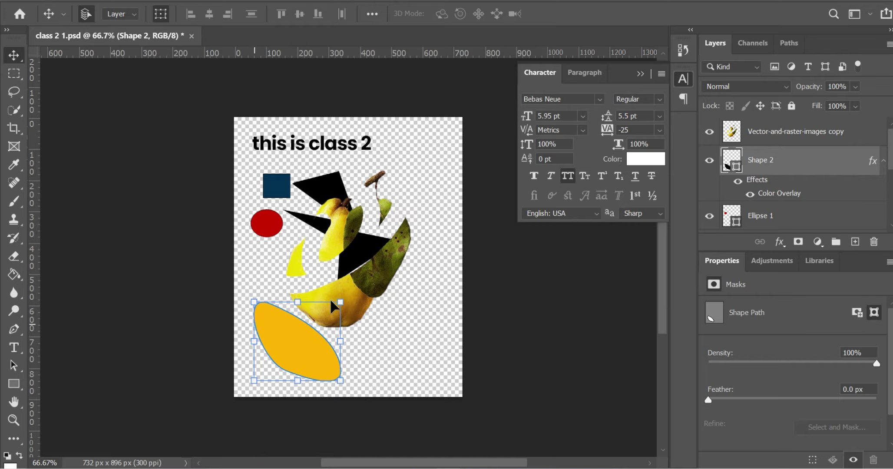
pyautogui.moveTo(371, 274); pyautogui.dragTo(415, 298)
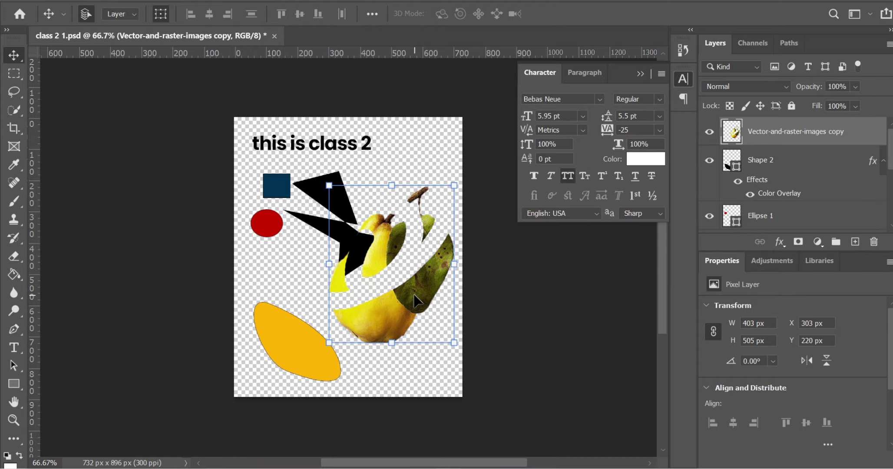
# Move the "this is class 2" text to about X 180.5 px, Y 758 px and bring its layer to the top of the stack
pyautogui.click(297, 149)
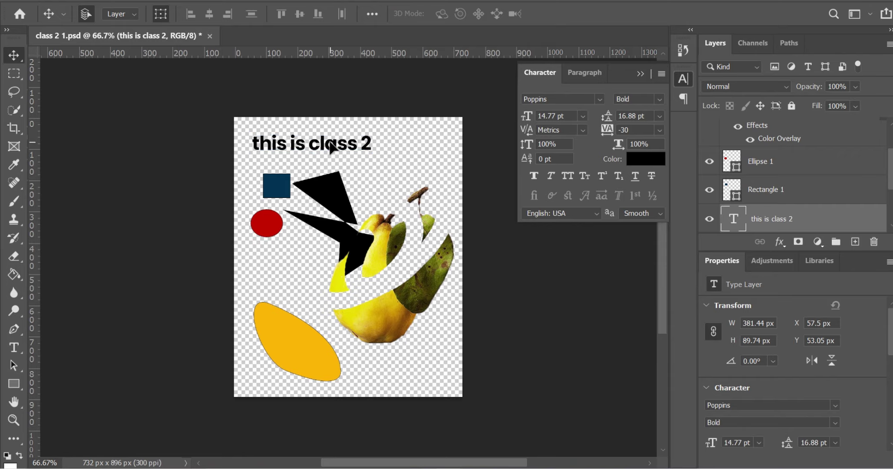
pyautogui.moveTo(330, 147); pyautogui.dragTo(371, 367)
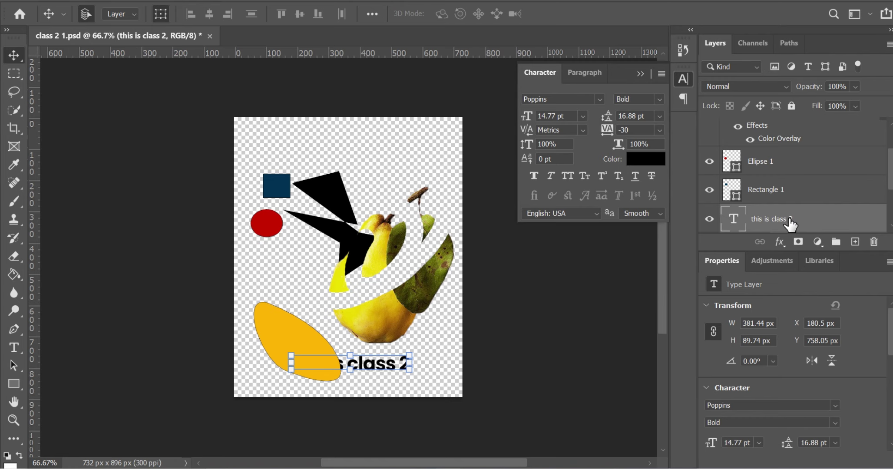
pyautogui.moveTo(789, 224); pyautogui.dragTo(786, 125)
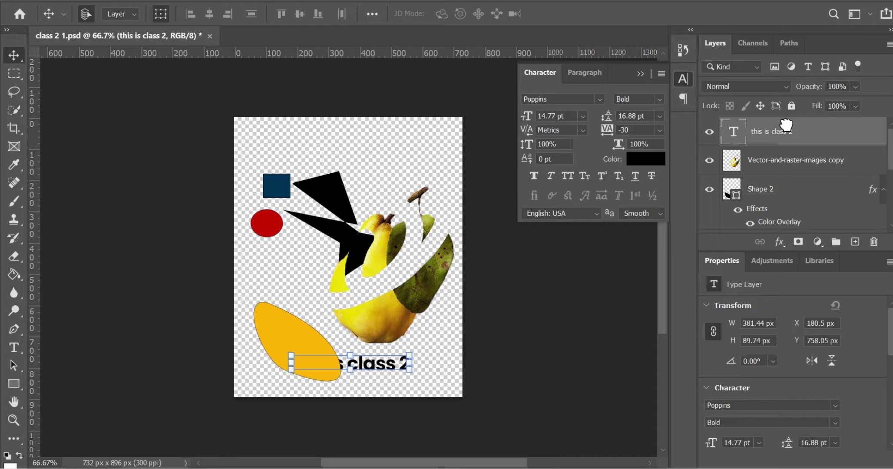
pyautogui.click(410, 148)
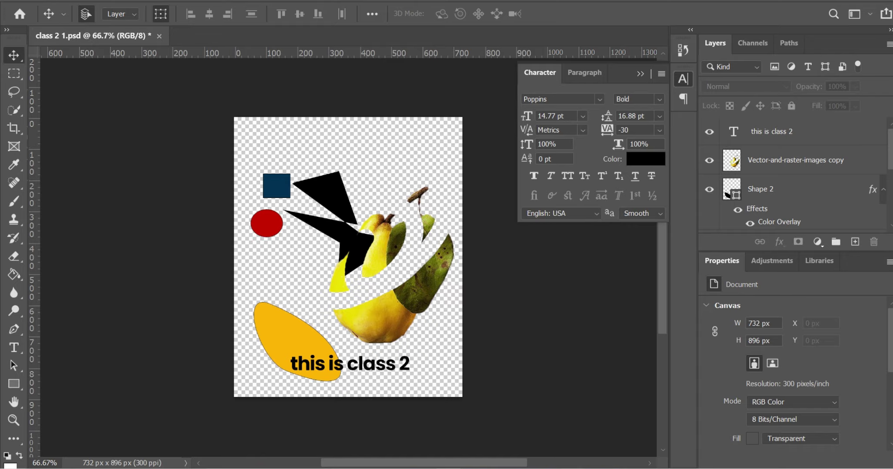
# Switch to the PowerPoint presentation and view slide 5, "Layer Order & Visibility"
pyautogui.click(571, 468)
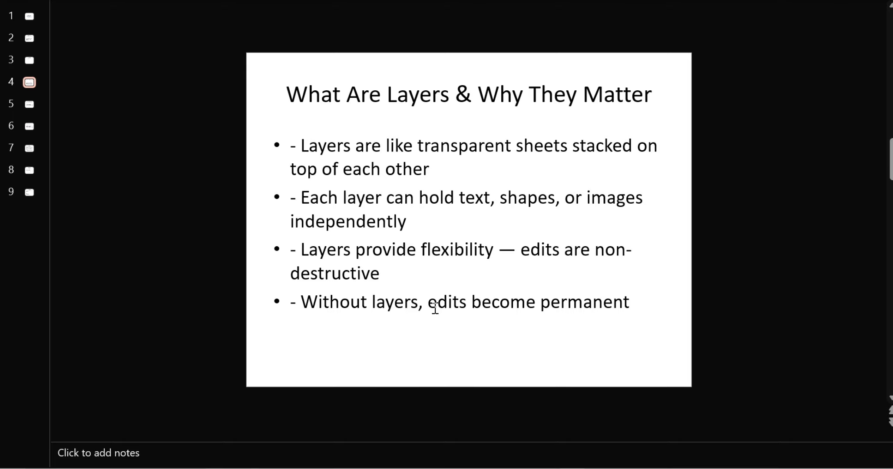
pyautogui.click(435, 308)
pyautogui.rightClick(435, 308)
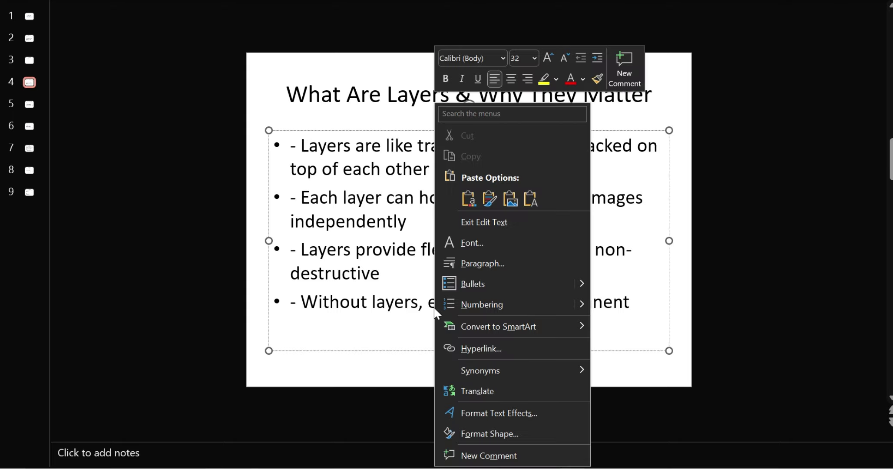
pyautogui.click(25, 105)
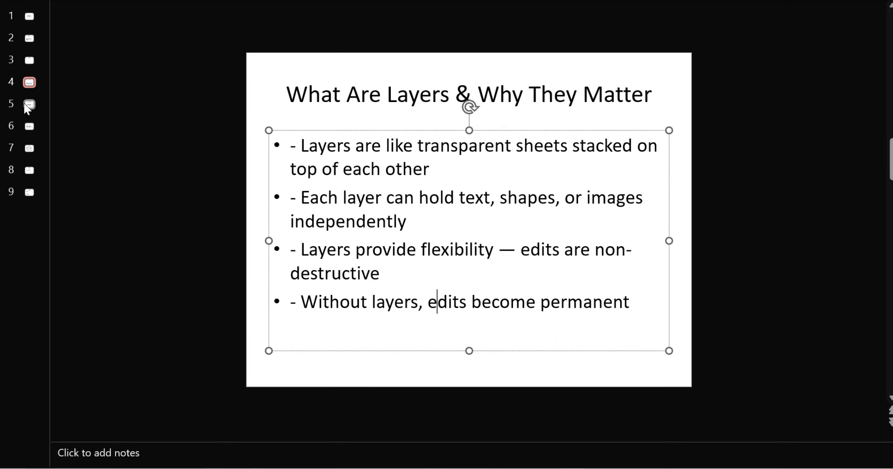
pyautogui.click(25, 105)
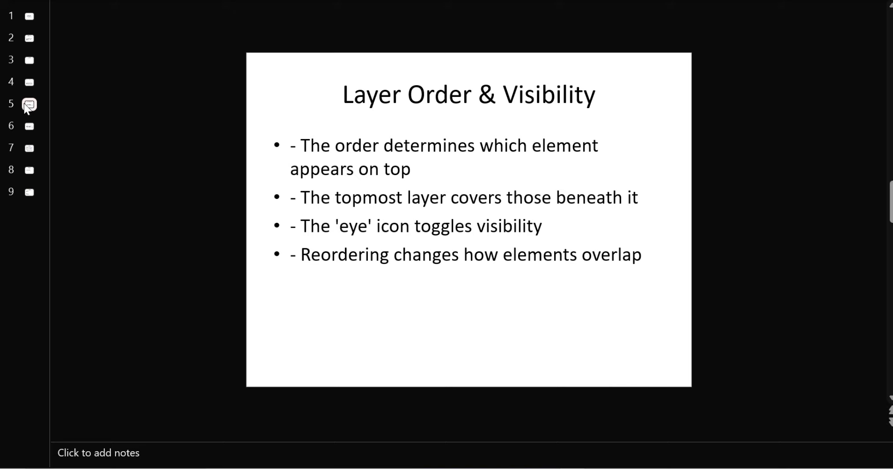
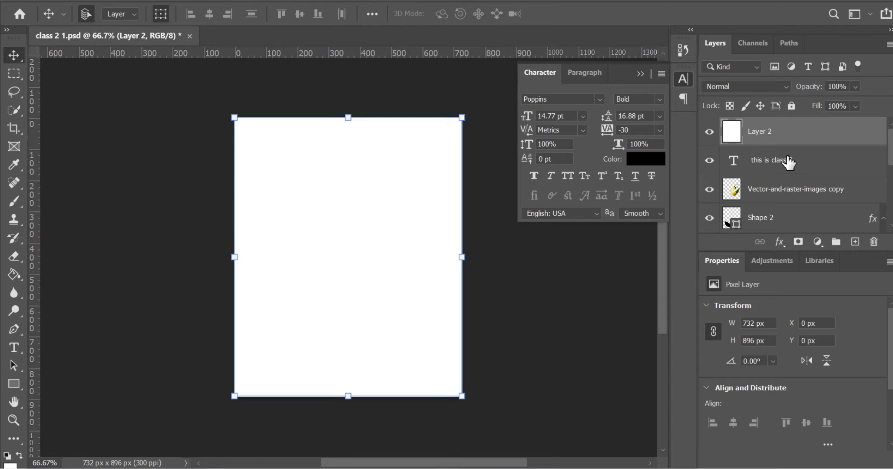
# Reorder the "this is class 2", Vector-and-raster-images copy and Shape 2 layers above the white Layer 2
pyautogui.click(813, 162)
pyautogui.moveTo(813, 163); pyautogui.dragTo(814, 123)
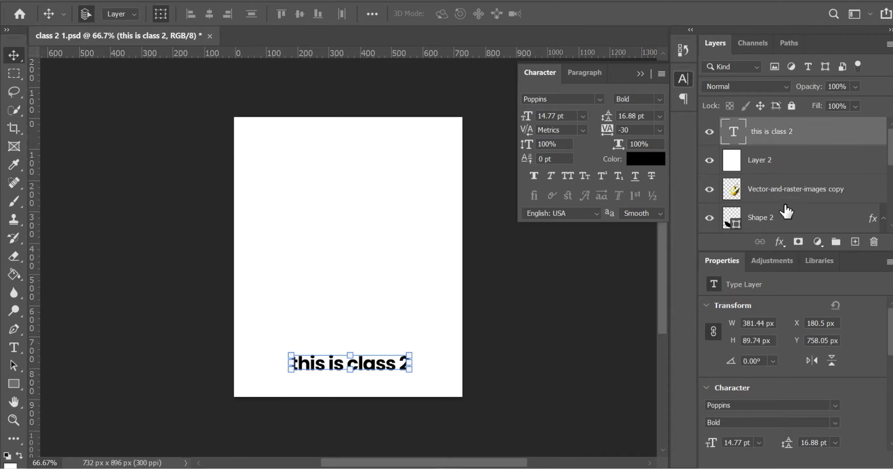
pyautogui.moveTo(784, 195); pyautogui.dragTo(781, 150)
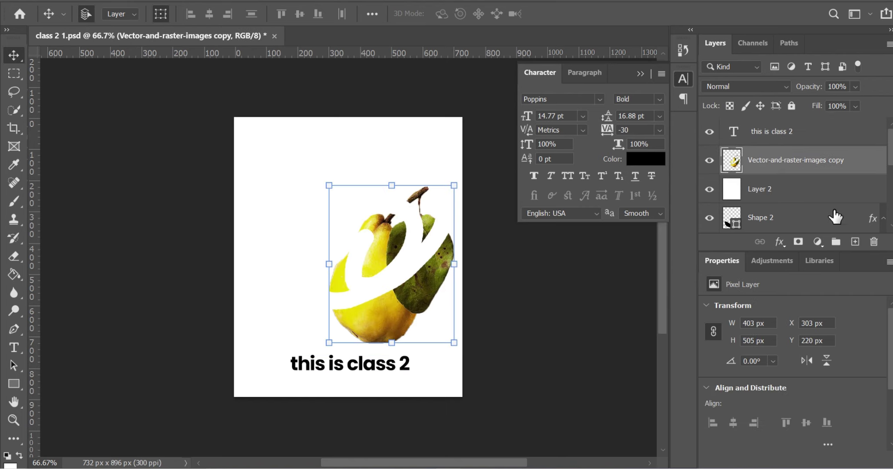
pyautogui.moveTo(807, 223); pyautogui.dragTo(810, 186)
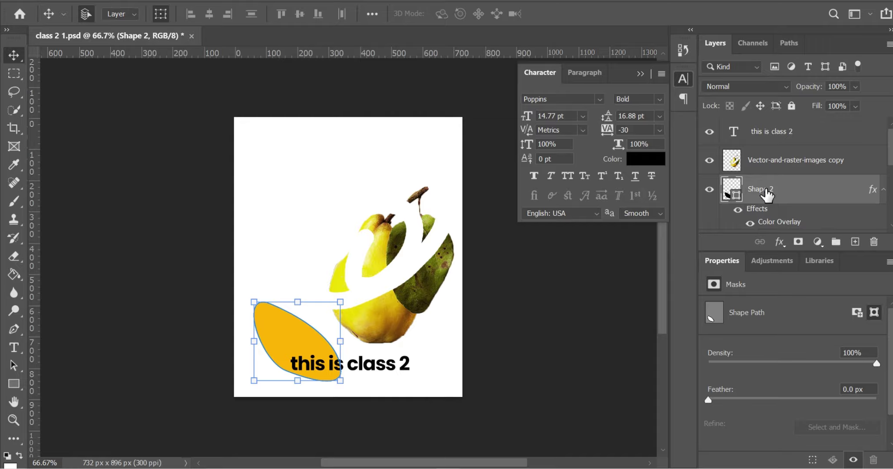
# Move the white Layer 2 down the layer stack to directly below Shape 1
pyautogui.scroll(-2, 765, 194)
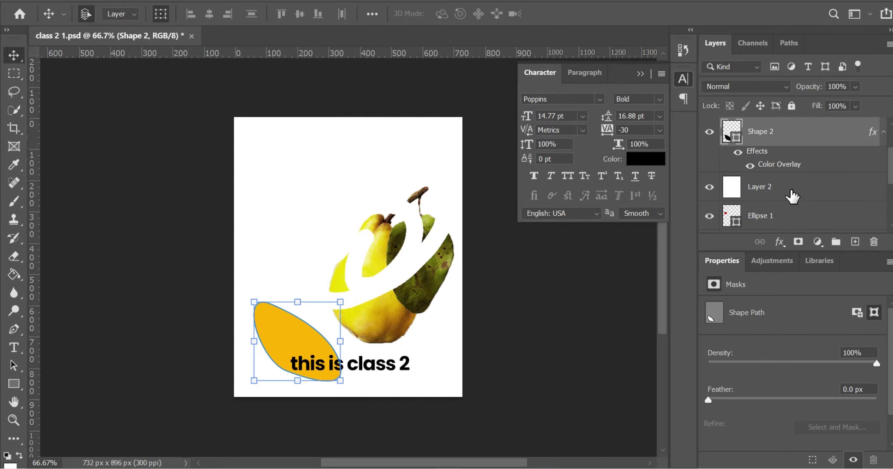
pyautogui.click(785, 185)
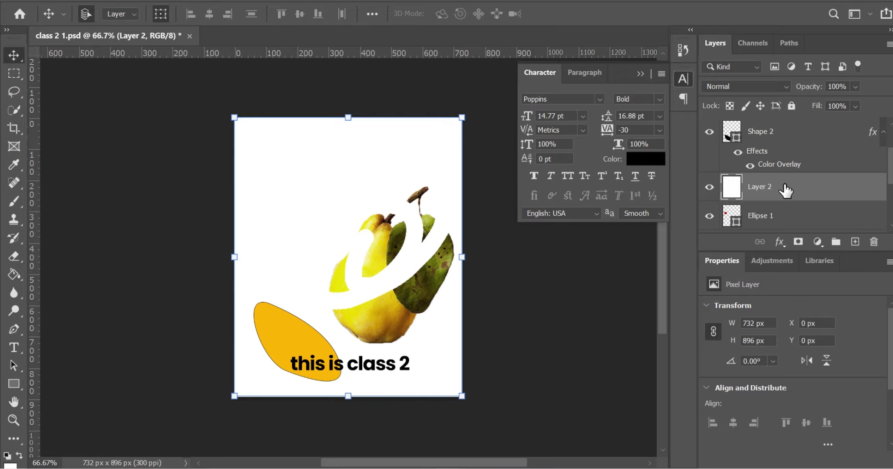
pyautogui.moveTo(785, 187); pyautogui.dragTo(761, 184)
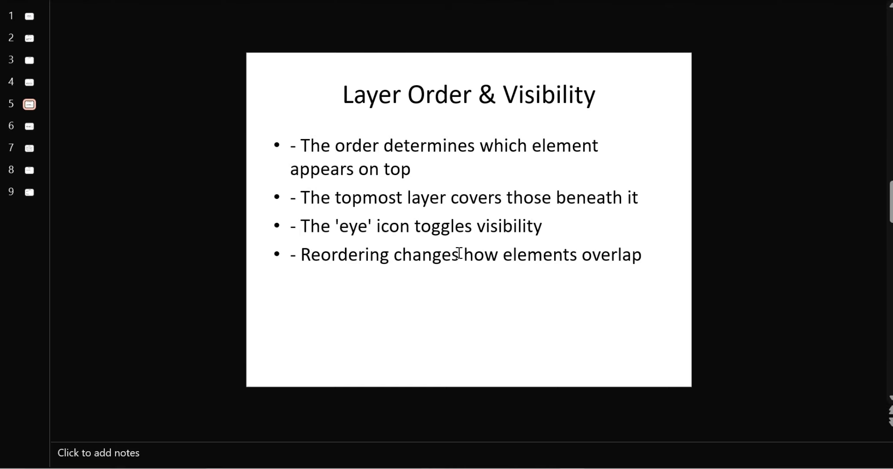
# View slide 6, "Locking, Grouping & Merging Layers", and switch back to class 2 1.psd in Photoshop
pyautogui.click(22, 129)
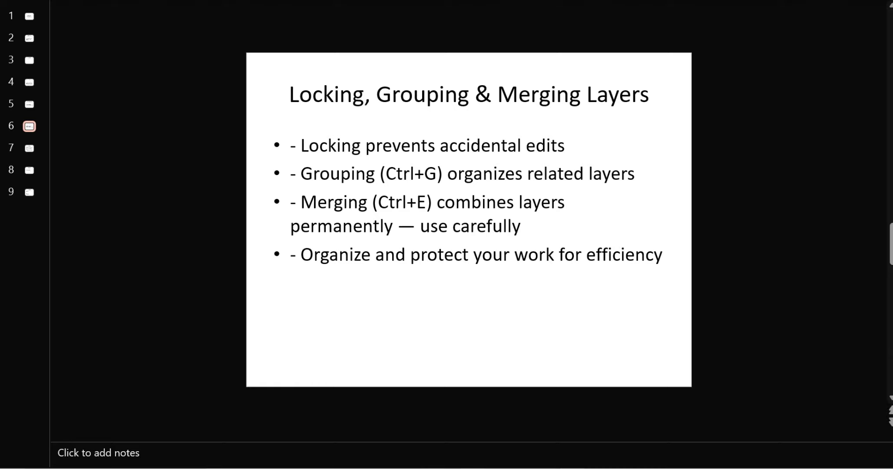
pyautogui.moveTo(472, 466)
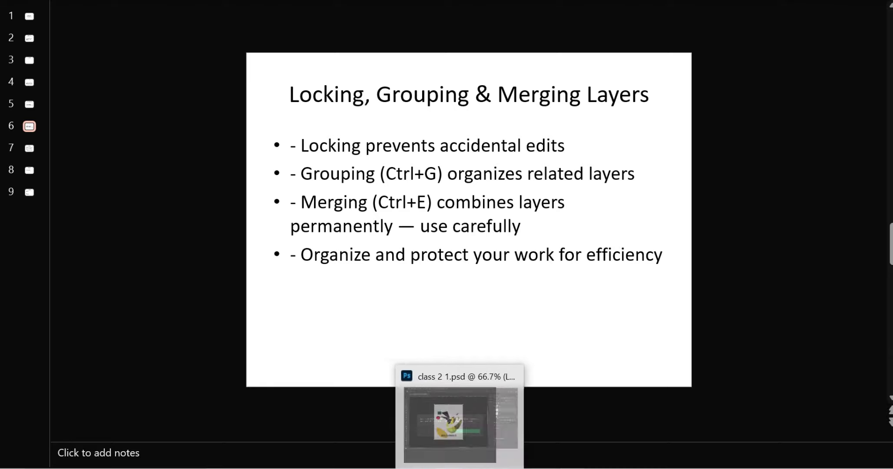
pyautogui.click(447, 430)
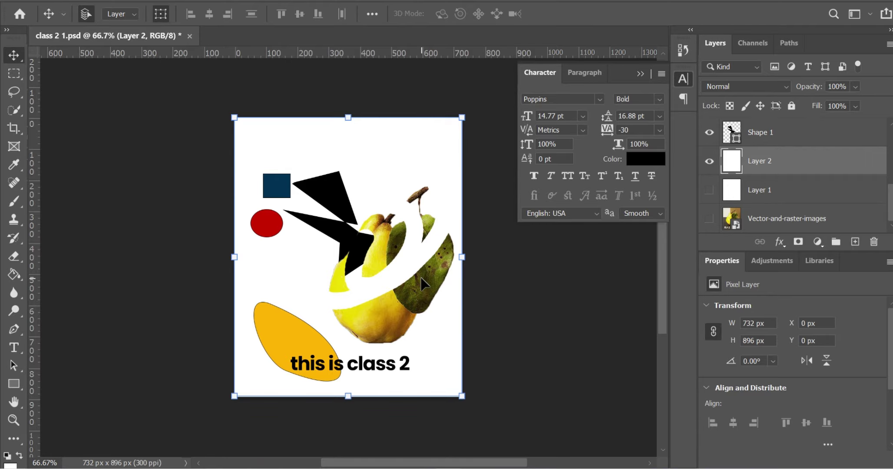
# Move the black Shape 1 upward on the canvas and reposition the fruit image to about X 180 px, Y 99 px
pyautogui.click(363, 160)
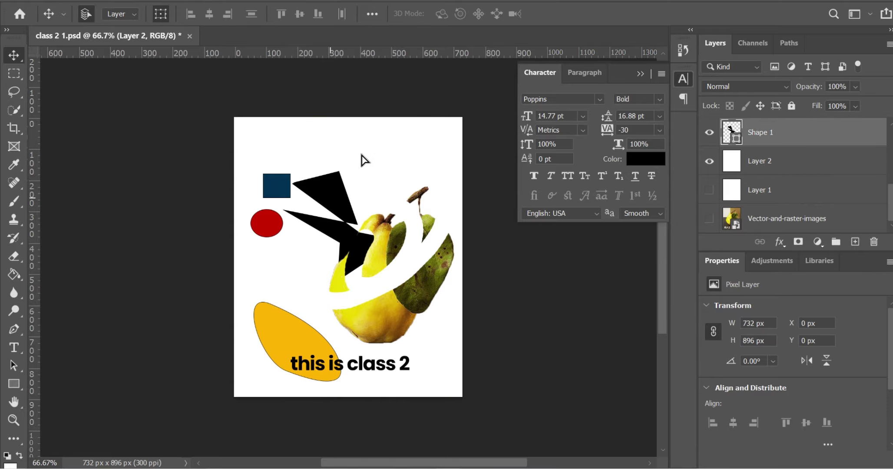
pyautogui.moveTo(380, 141); pyautogui.dragTo(381, 113)
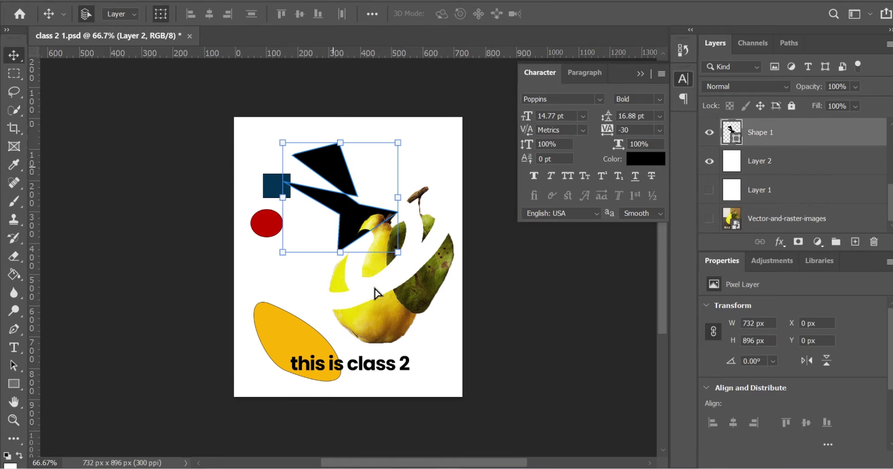
pyautogui.click(384, 313)
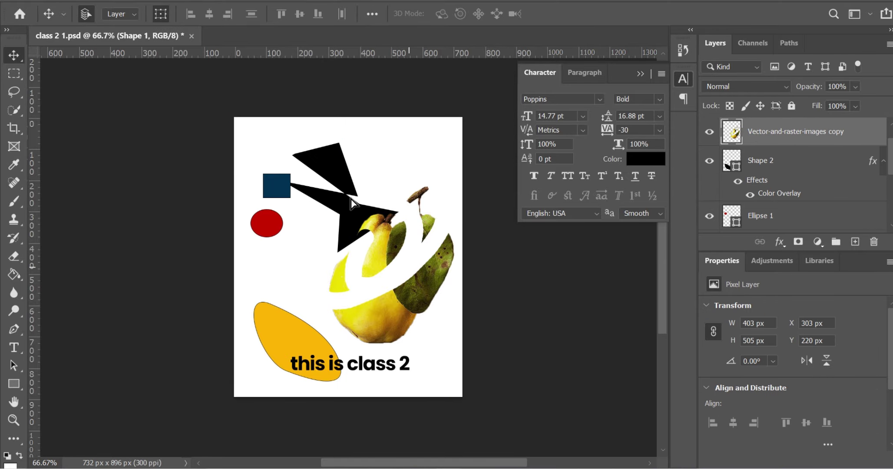
pyautogui.moveTo(350, 199); pyautogui.dragTo(343, 275)
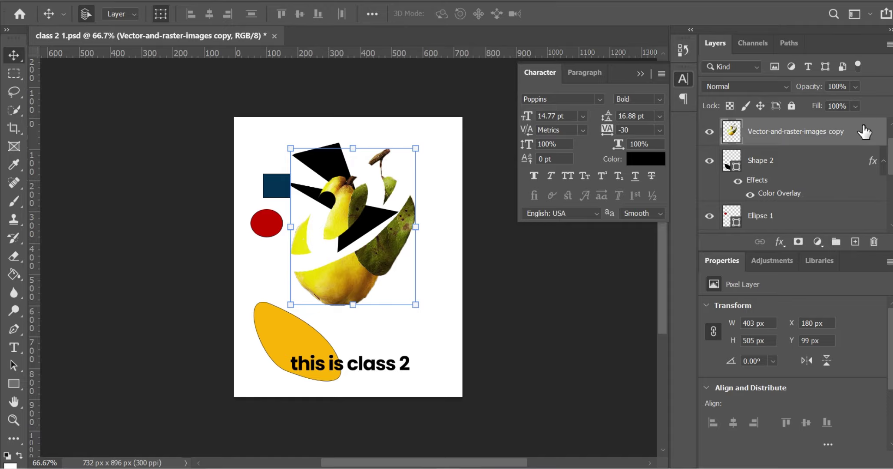
# Fully lock the Vector-and-raster-images copy layer and try to select the fruit image on the canvas
pyautogui.click(868, 169)
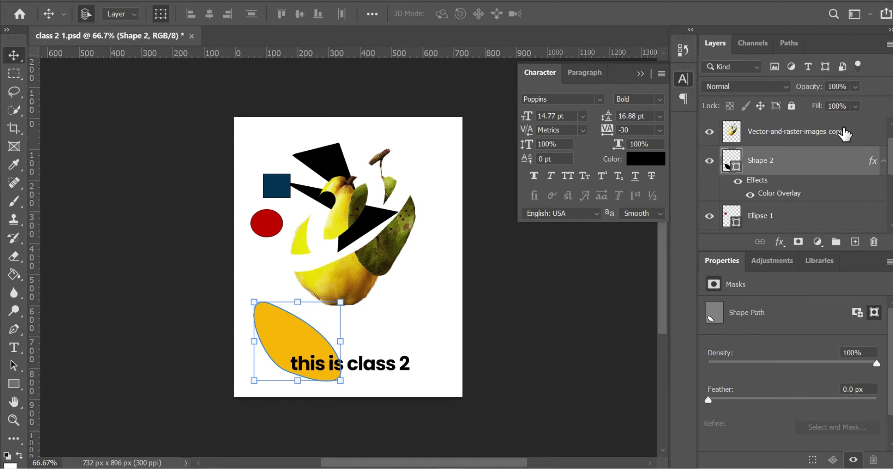
pyautogui.click(844, 134)
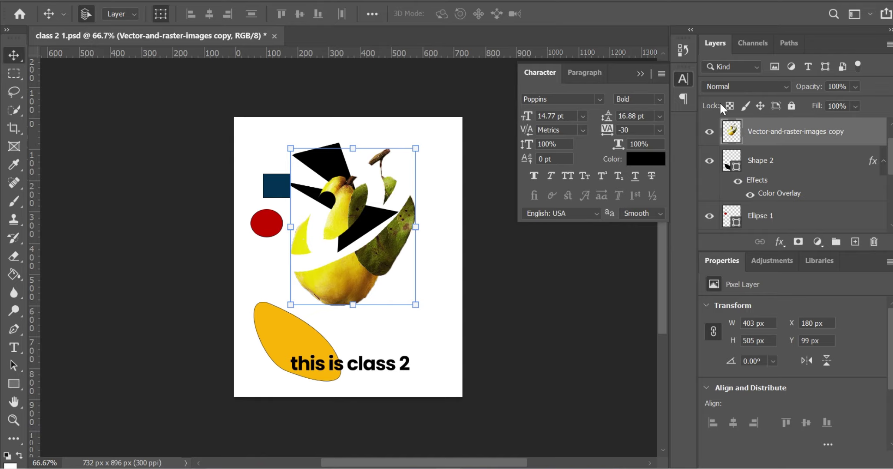
pyautogui.click(792, 105)
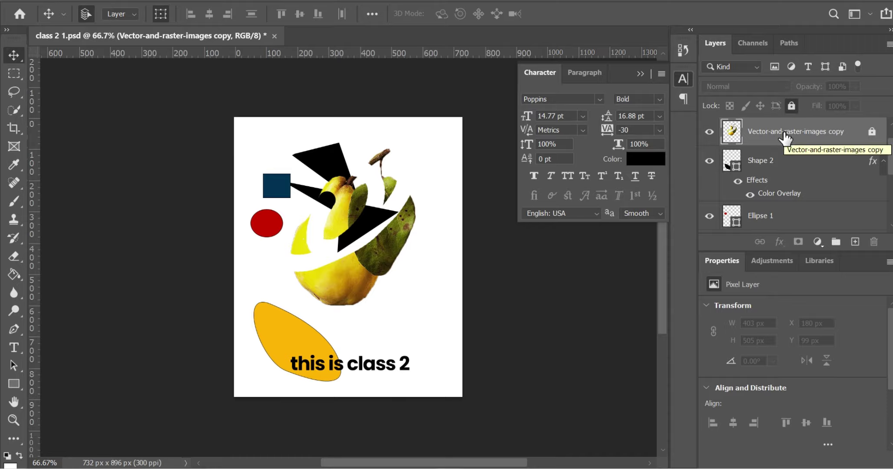
pyautogui.click(353, 275)
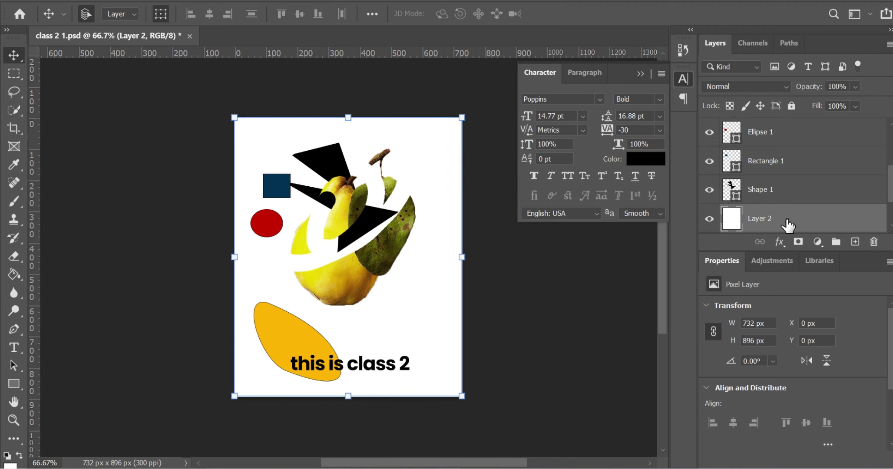
pyautogui.doubleClick(335, 278)
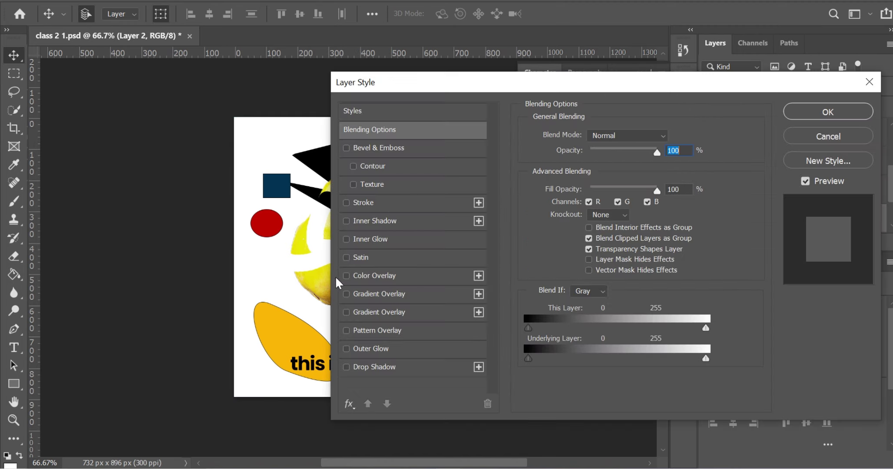
pyautogui.click(870, 81)
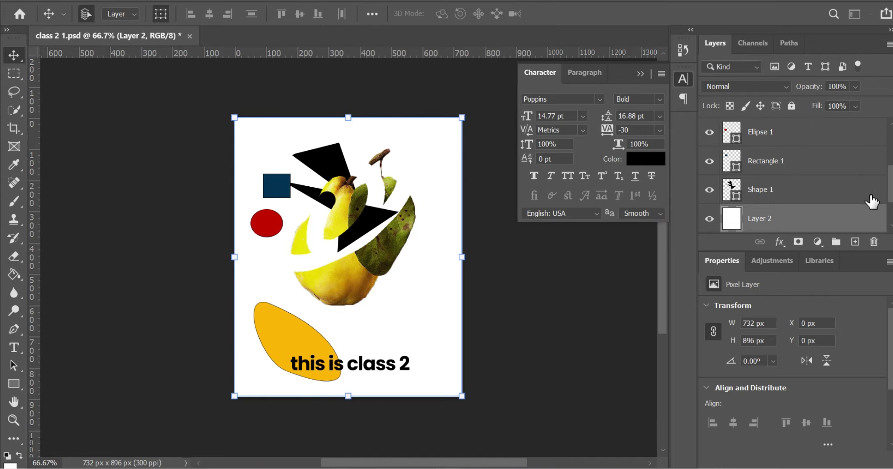
# Unlock the Vector-and-raster-images copy layer and select the fruit image on the canvas
pyautogui.scroll(3, 807, 180)
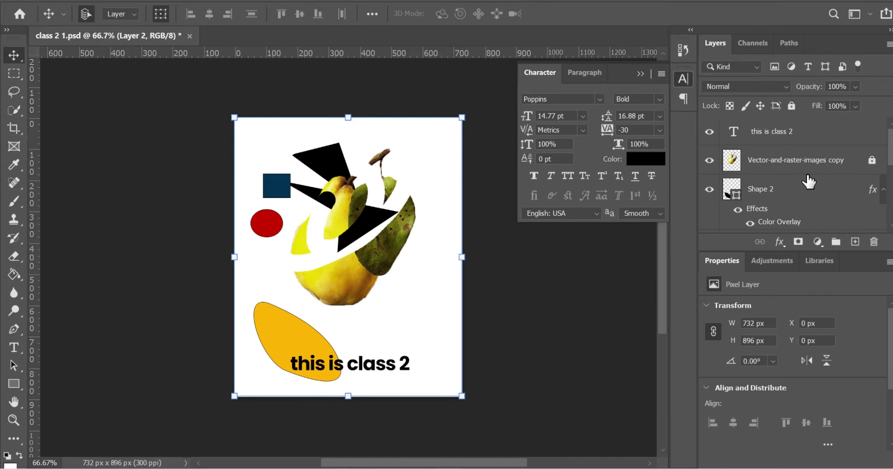
pyautogui.click(871, 161)
pyautogui.click(340, 288)
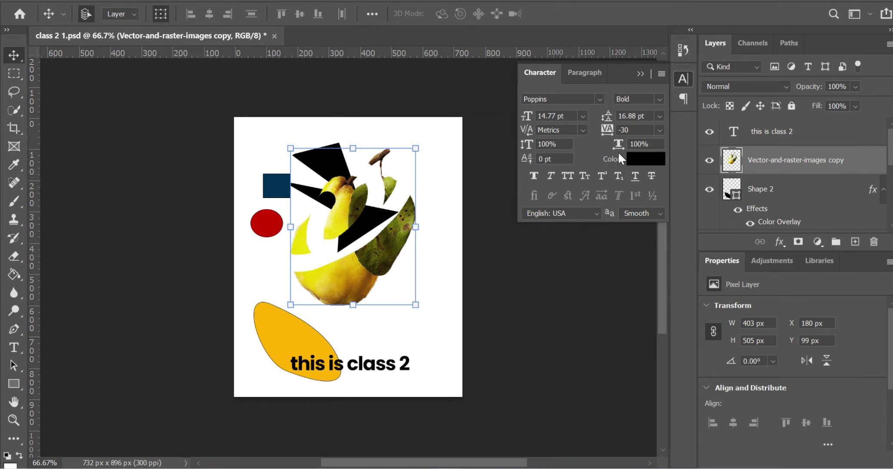
# Fully lock the Vector-and-raster-images copy layer and shift the black Shape 1 slightly right behind the fruit
pyautogui.click(790, 105)
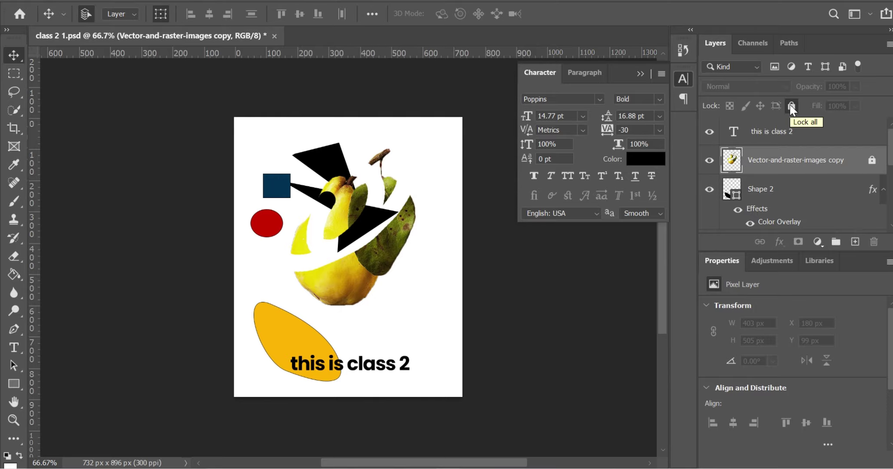
pyautogui.click(354, 224)
pyautogui.moveTo(486, 162); pyautogui.dragTo(366, 204)
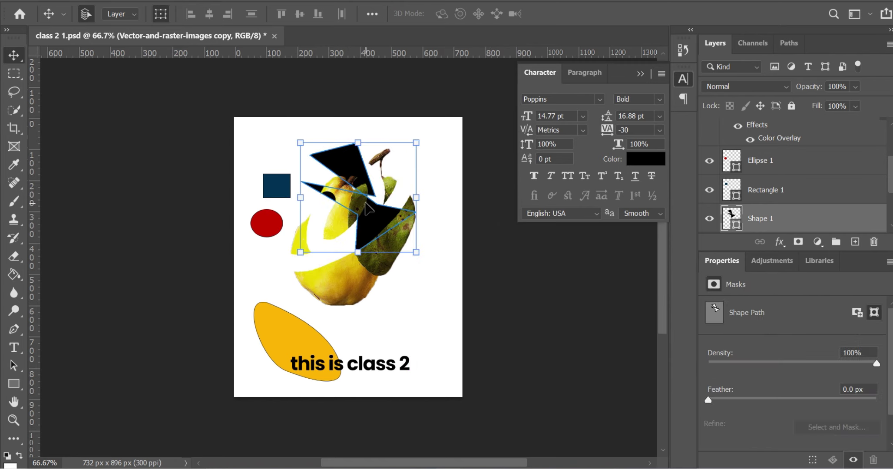
pyautogui.click(383, 241)
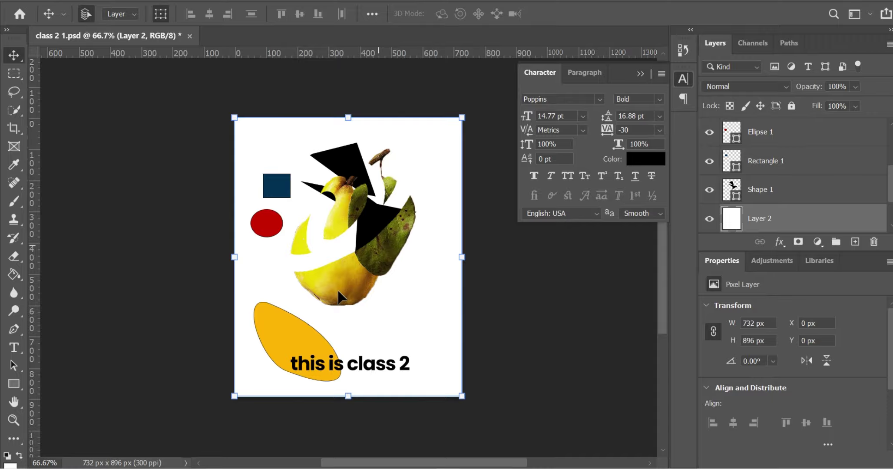
# Move the black Shape 1 up past the page's upper edge and try to select the locked fruit image
pyautogui.click(374, 230)
pyautogui.moveTo(372, 230); pyautogui.dragTo(423, 180)
pyautogui.click(350, 274)
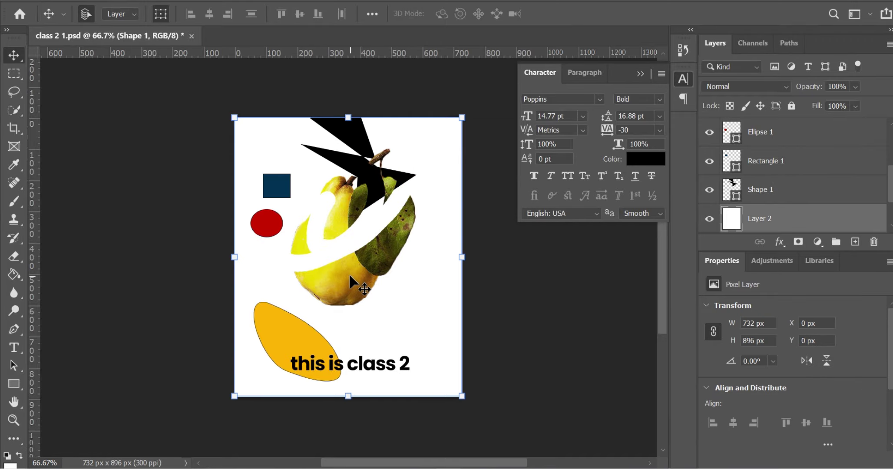
# Unlock the Vector-and-raster-images copy layer and fully lock it again
pyautogui.scroll(3, 771, 182)
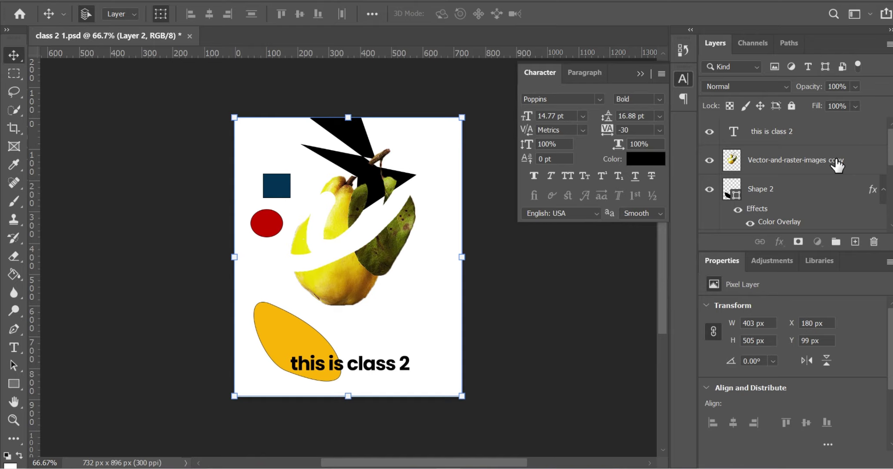
pyautogui.click(873, 164)
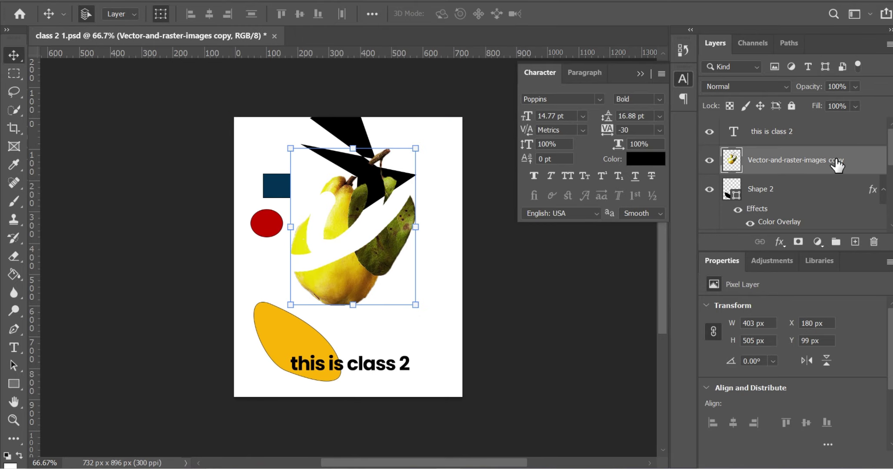
pyautogui.click(791, 106)
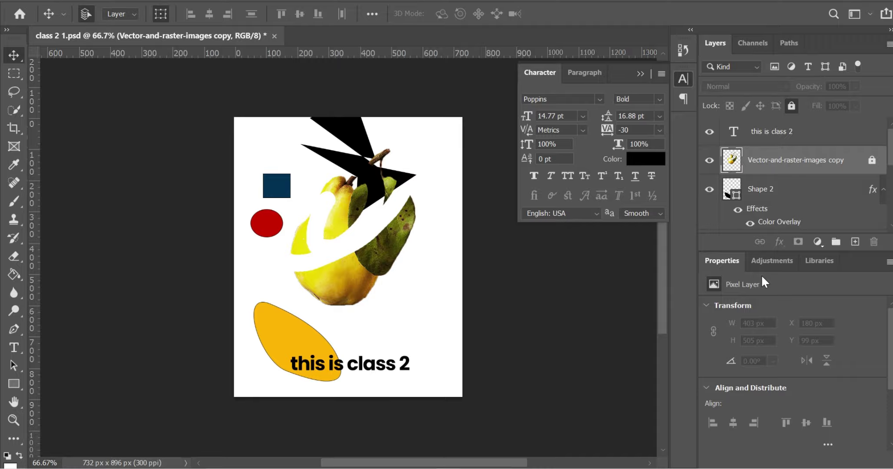
# Move the red ellipse to about X 583 px, Y 592 px and the blue rectangle to about X 64 px, Y 481 px
pyautogui.moveTo(281, 227); pyautogui.dragTo(446, 320)
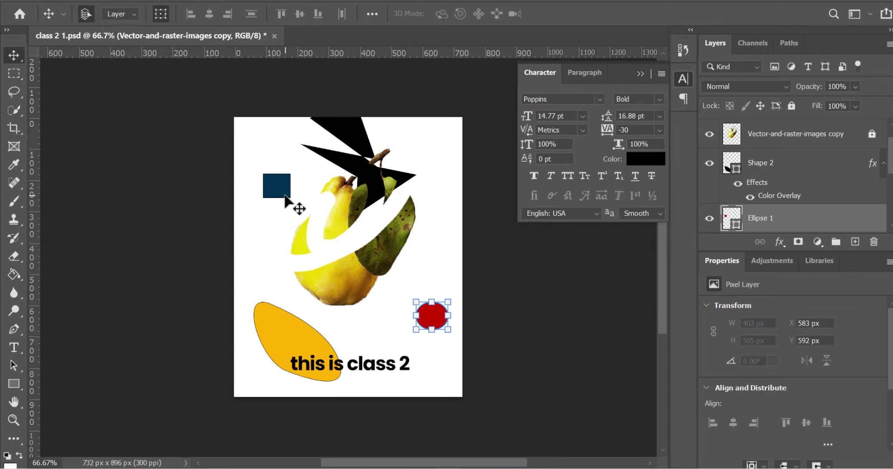
pyautogui.moveTo(286, 195); pyautogui.dragTo(273, 293)
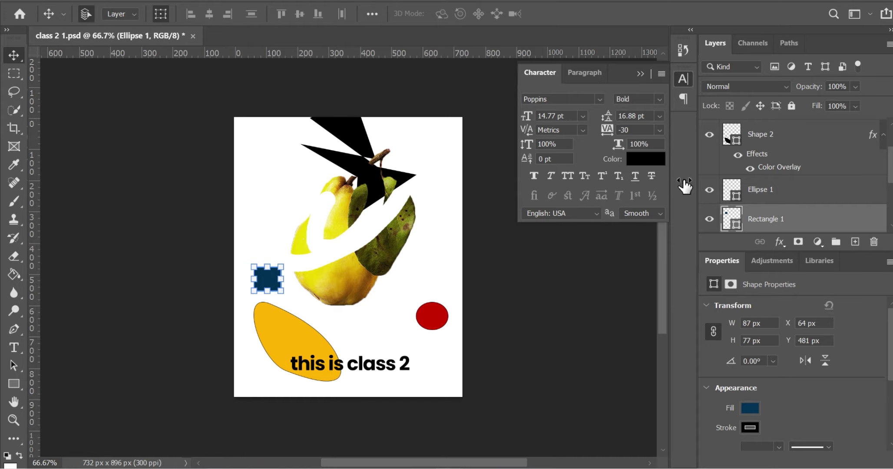
# Group the Ellipse 1 and Rectangle 1 layers into a new group named "shapes"
pyautogui.click(767, 188)
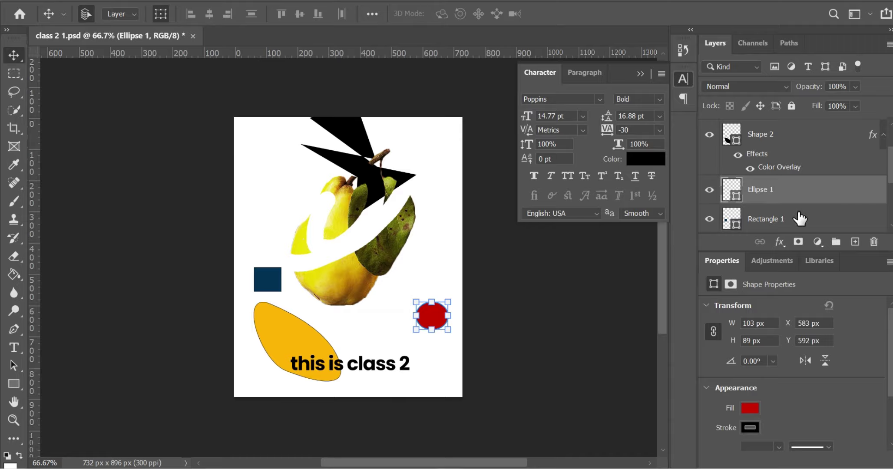
pyautogui.keyDown('shift'); pyautogui.click(790, 221); pyautogui.keyUp('shift')
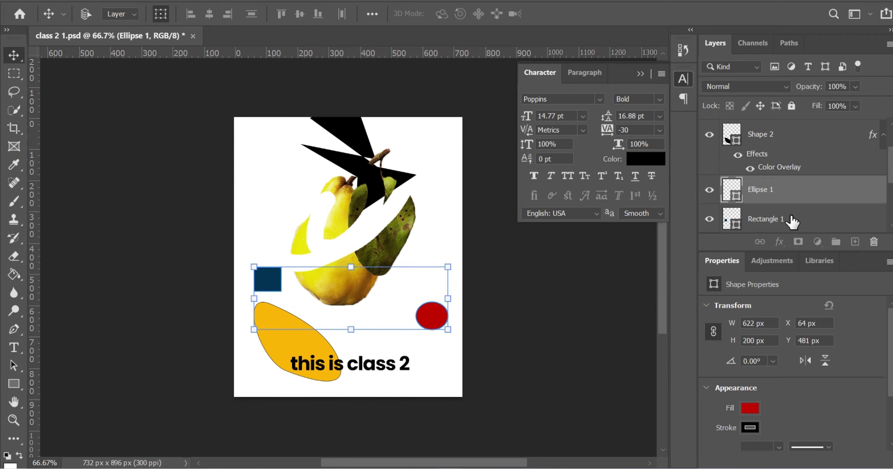
pyautogui.rightClick(818, 187)
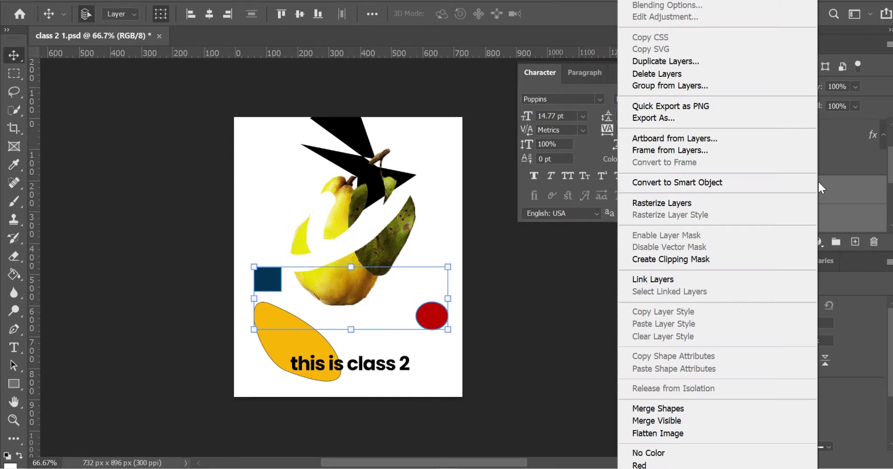
pyautogui.click(715, 87)
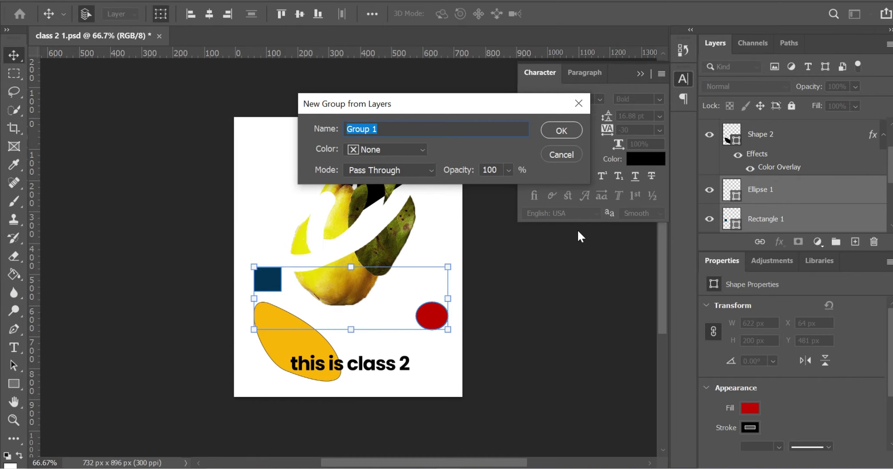
pyautogui.write('shapes')
pyautogui.press('Return')
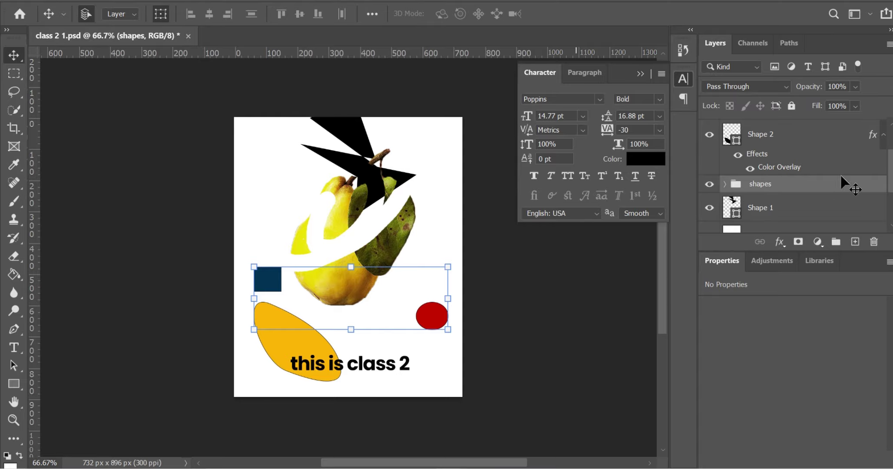
# Expand and collapse the shapes group to view its layers, and toggle the group's visibility off and on
pyautogui.click(725, 184)
pyautogui.scroll(-2, 798, 215)
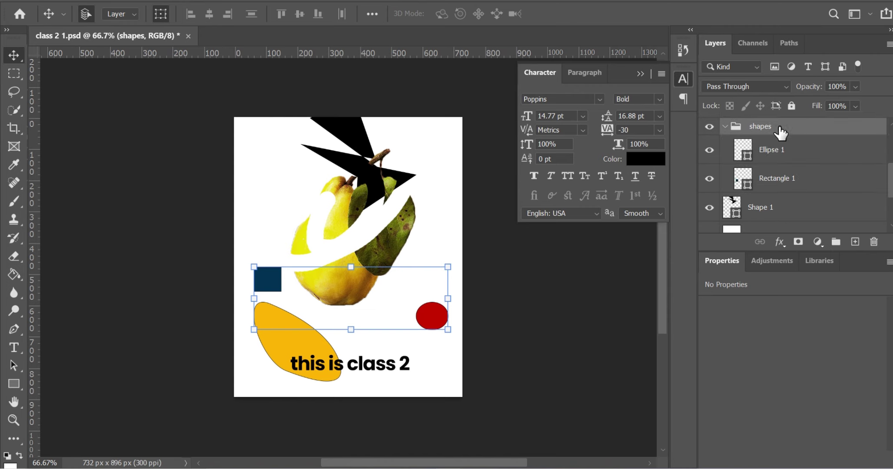
pyautogui.click(724, 127)
pyautogui.scroll(2, 800, 165)
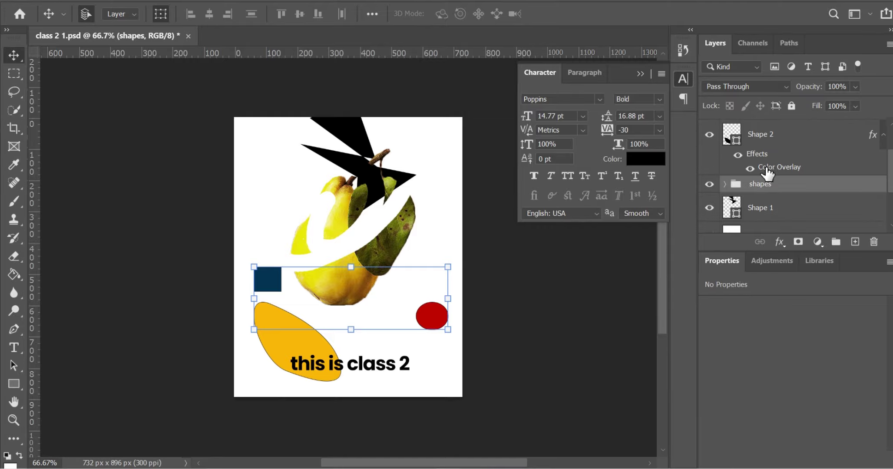
pyautogui.click(708, 184)
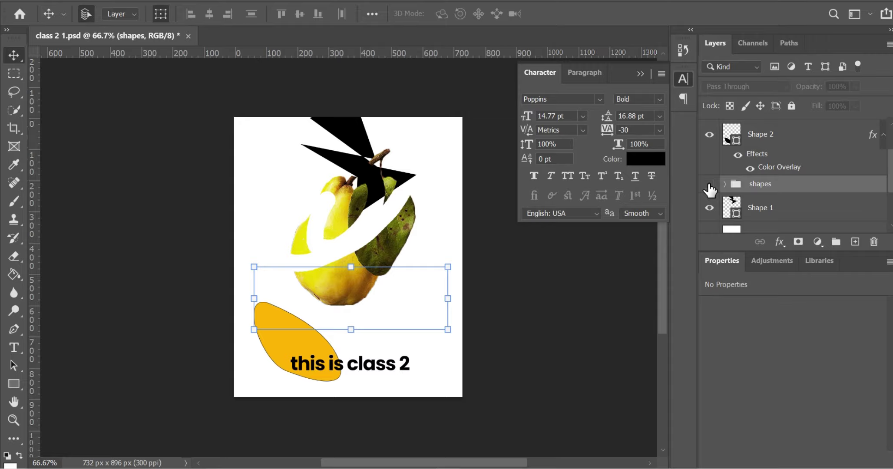
pyautogui.click(708, 184)
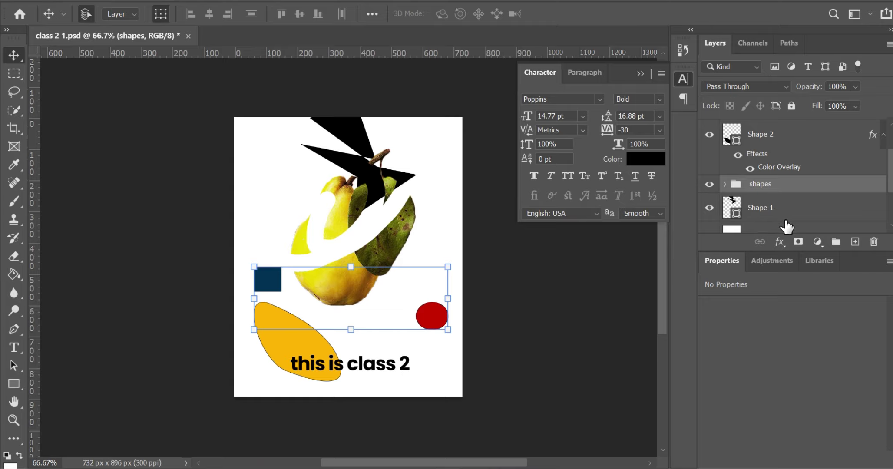
# Add the yellow Shape 2 layer to the shapes group, and hide and show the group with it inside
pyautogui.click(764, 136)
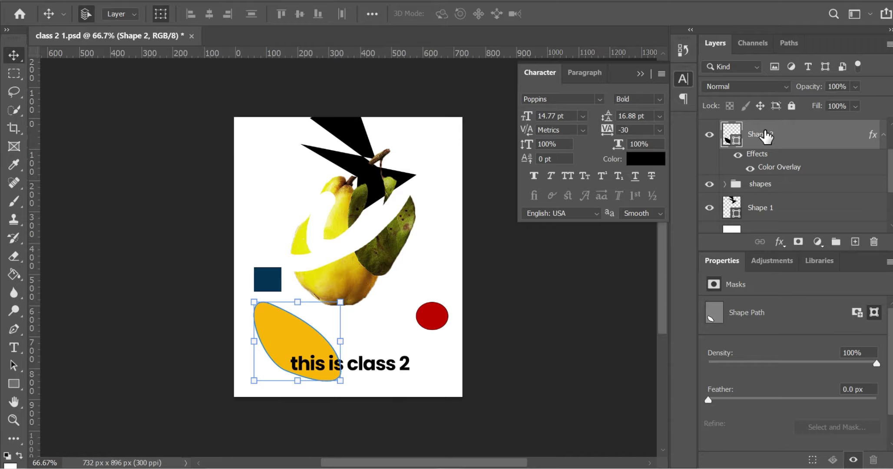
pyautogui.moveTo(766, 137); pyautogui.dragTo(767, 185)
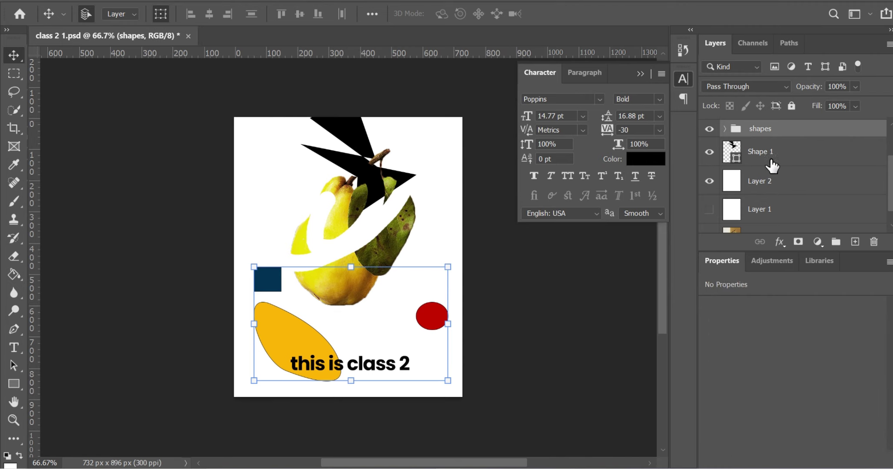
pyautogui.click(708, 129)
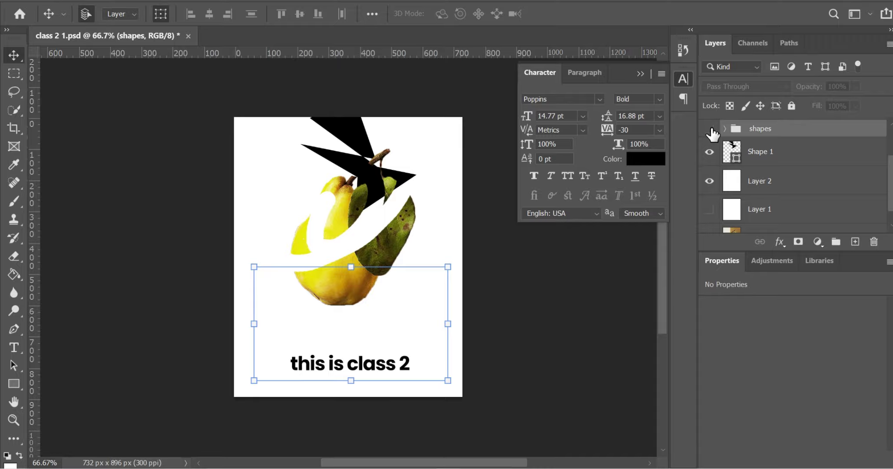
pyautogui.click(709, 129)
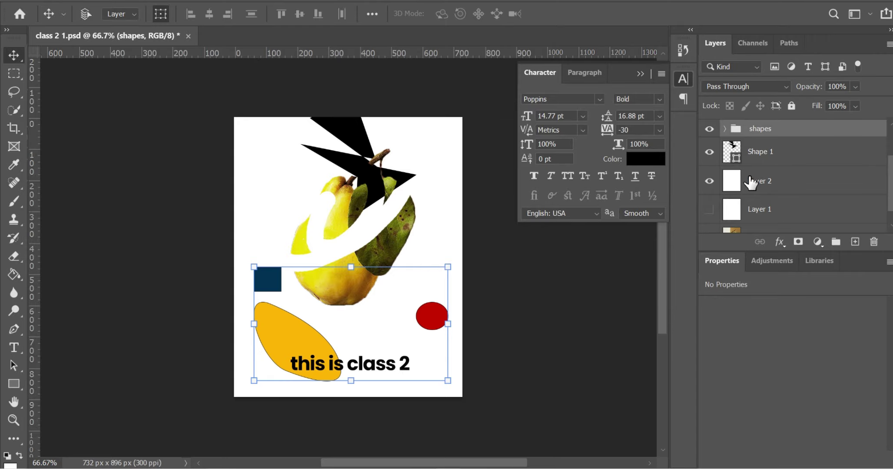
pyautogui.scroll(3, 750, 182)
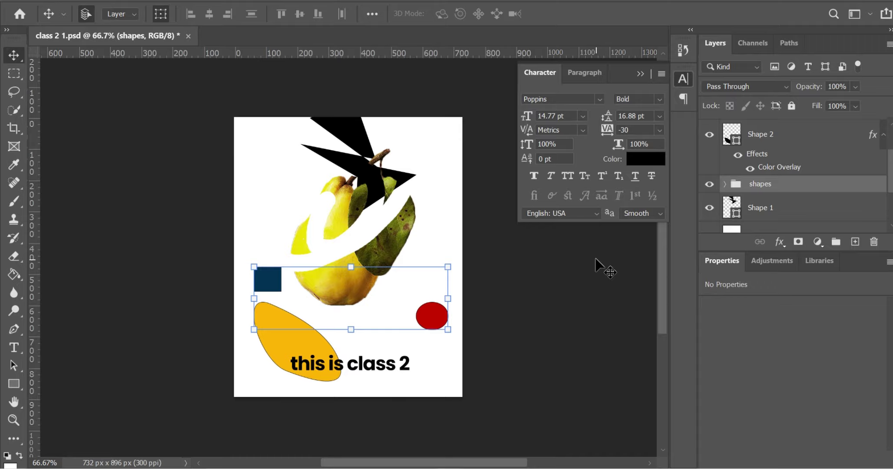
# Change the fill of Ellipse 1 inside the shapes group to the bright red from the recently used colors, and deselect it
pyautogui.click(725, 184)
pyautogui.click(795, 211)
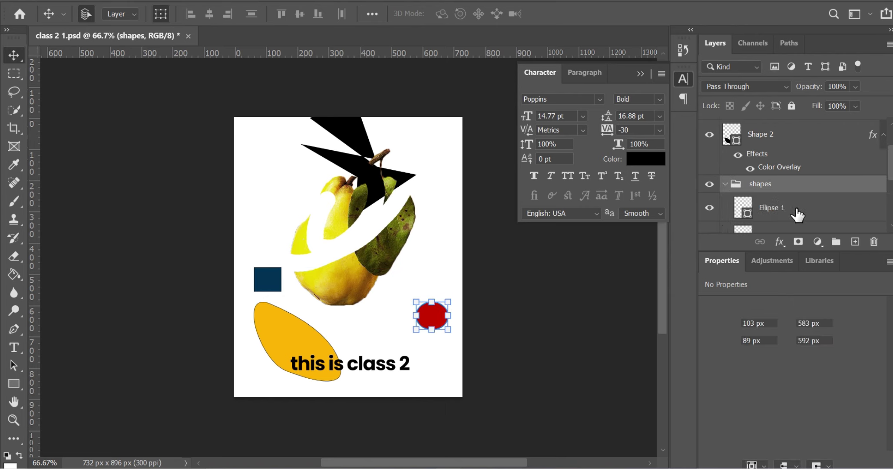
pyautogui.scroll(-1, 797, 212)
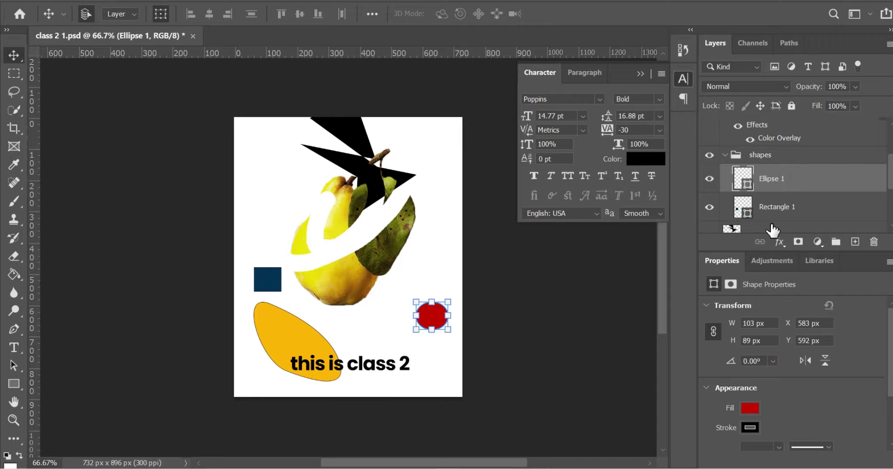
pyautogui.click(750, 409)
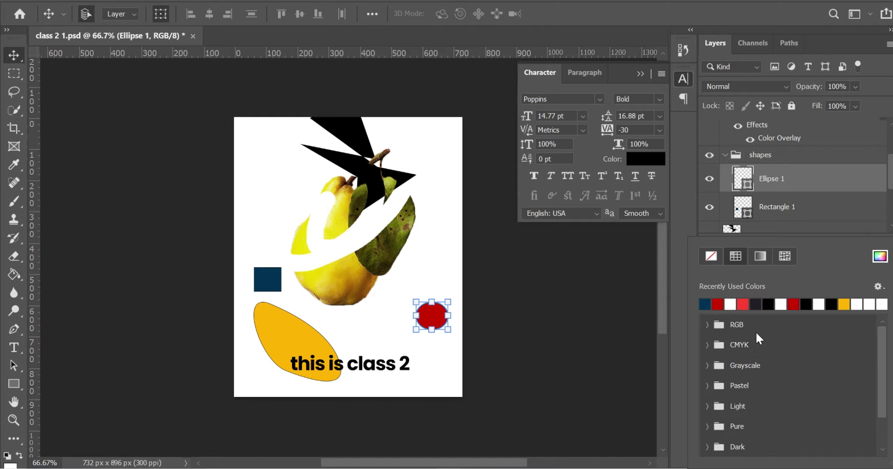
pyautogui.click(756, 302)
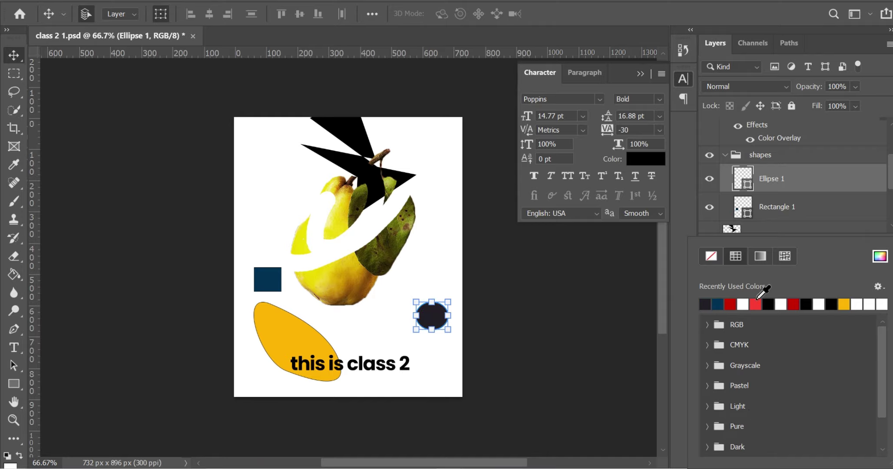
pyautogui.click(755, 304)
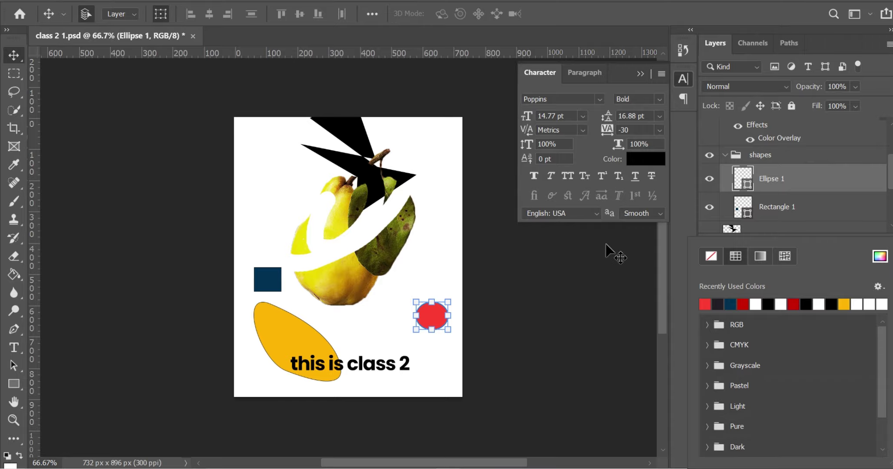
pyautogui.click(562, 268)
pyautogui.click(563, 268)
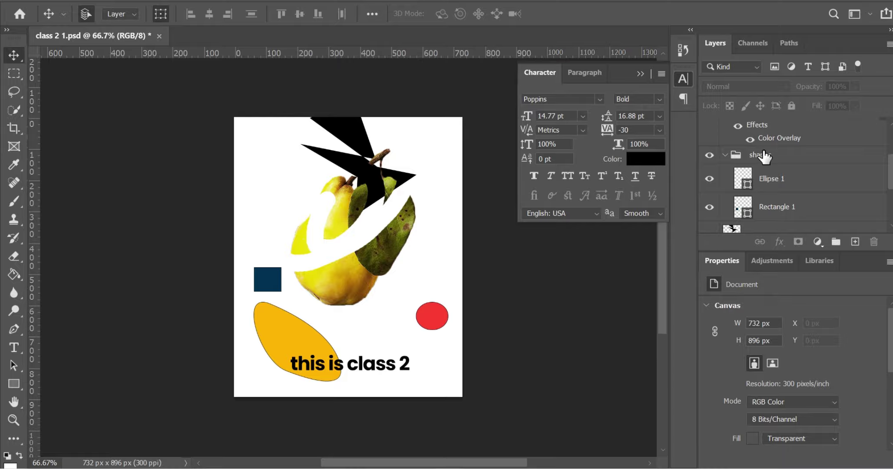
# Select Ellipse 1 in the shapes group and look through the rest of the layer stack
pyautogui.click(766, 180)
pyautogui.moveTo(765, 181)
pyautogui.mouseDown()
pyautogui.moveTo(765, 148)
pyautogui.moveTo(769, 174)
pyautogui.mouseUp()
pyautogui.scroll(-3, 769, 173)
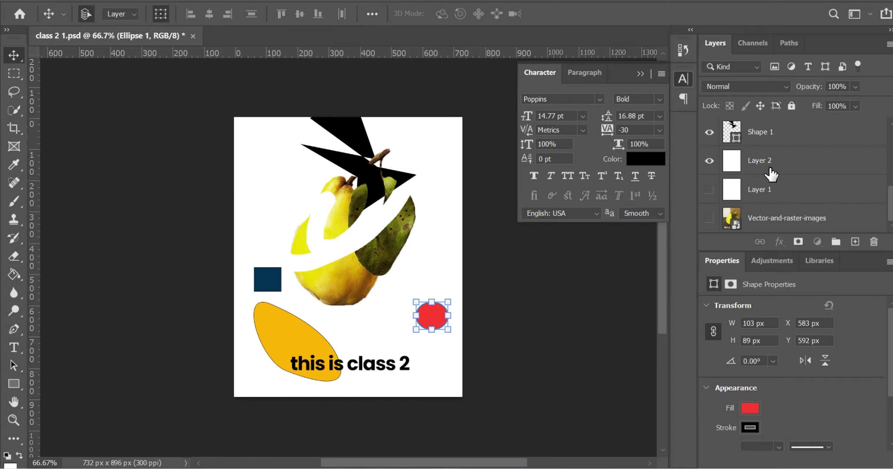
pyautogui.scroll(3, 744, 159)
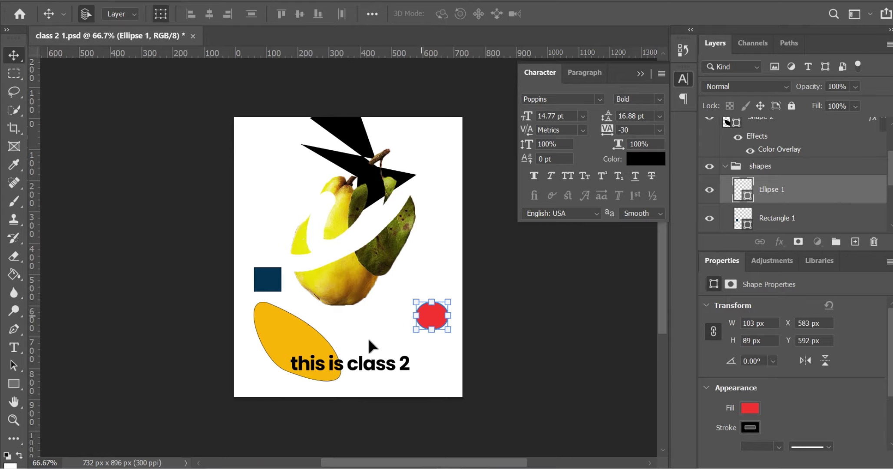
# Move the yellow Shape 2 to the page's left edge and the "this is class 2" text to about X 151.5 px, Y 783 px
pyautogui.click(405, 364)
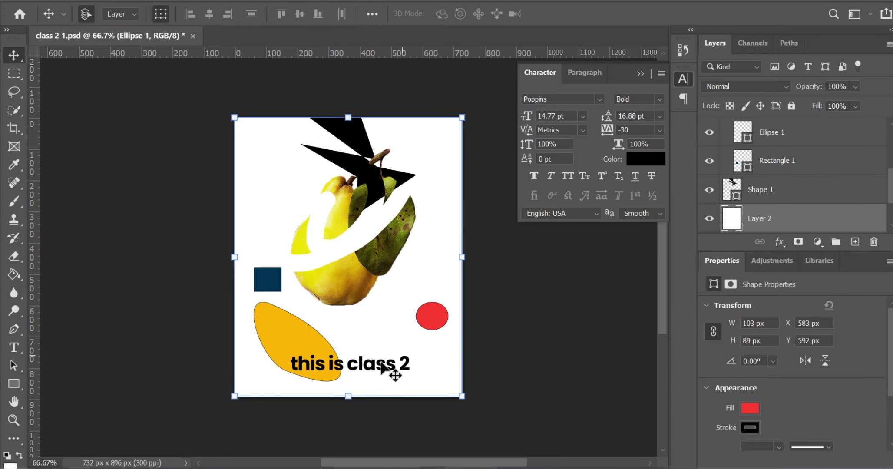
pyautogui.click(286, 325)
pyautogui.moveTo(286, 326); pyautogui.dragTo(263, 327)
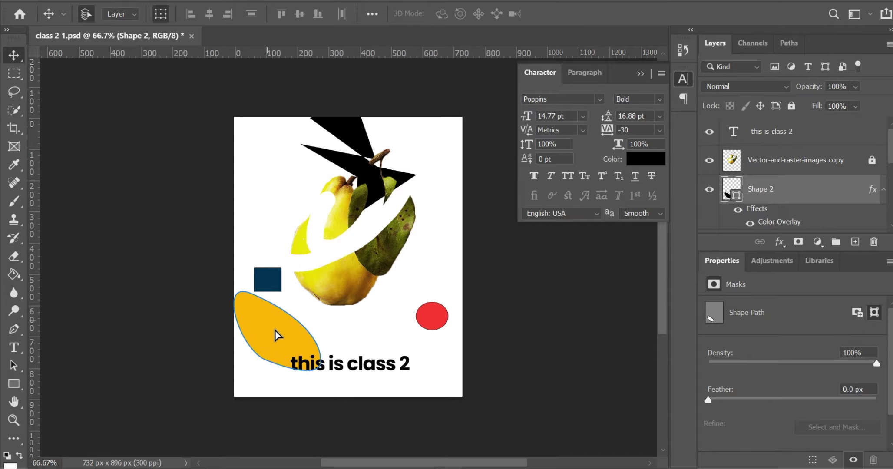
pyautogui.click(376, 369)
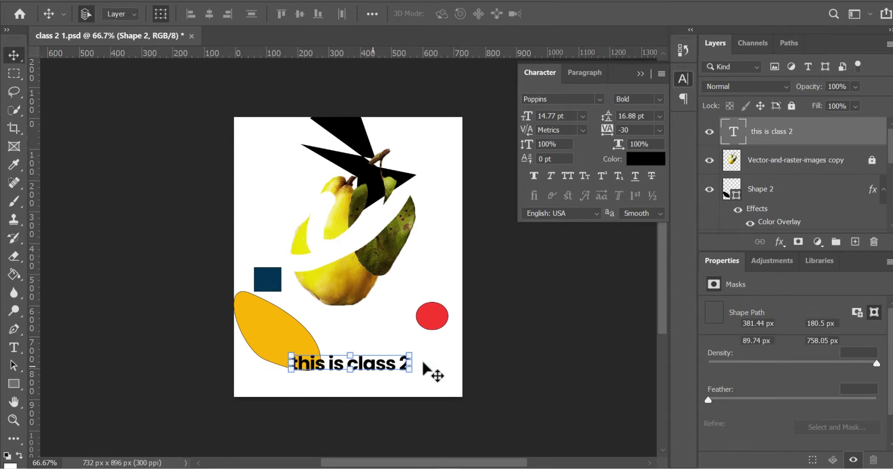
pyautogui.moveTo(375, 371)
pyautogui.mouseDown()
pyautogui.moveTo(350, 376)
pyautogui.moveTo(367, 379)
pyautogui.mouseUp()
pyautogui.click(248, 344)
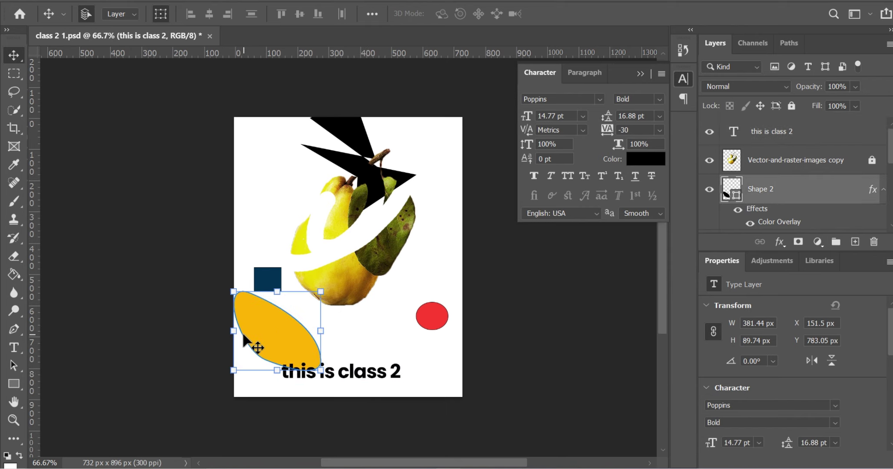
# Move the yellow Shape 2 down behind the "this is class 2" text and convert both layers into one smart object
pyautogui.moveTo(271, 344); pyautogui.dragTo(284, 368)
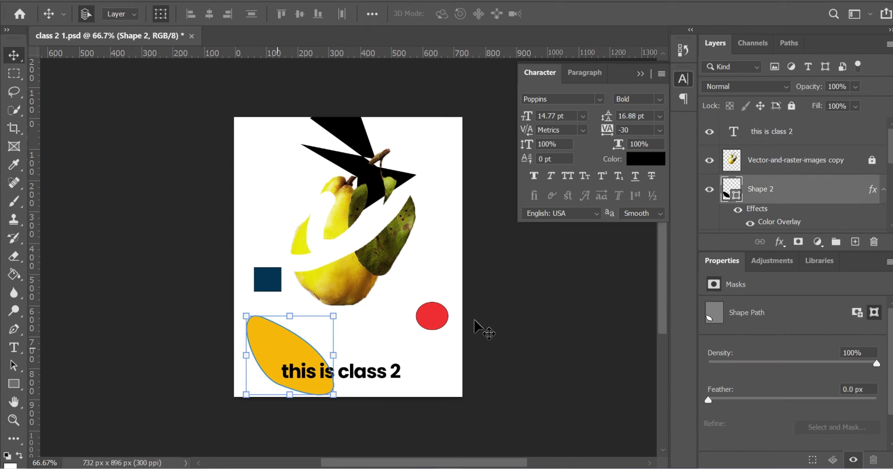
pyautogui.click(380, 368)
pyautogui.keyDown('shift'); pyautogui.click(382, 374); pyautogui.keyUp('shift')
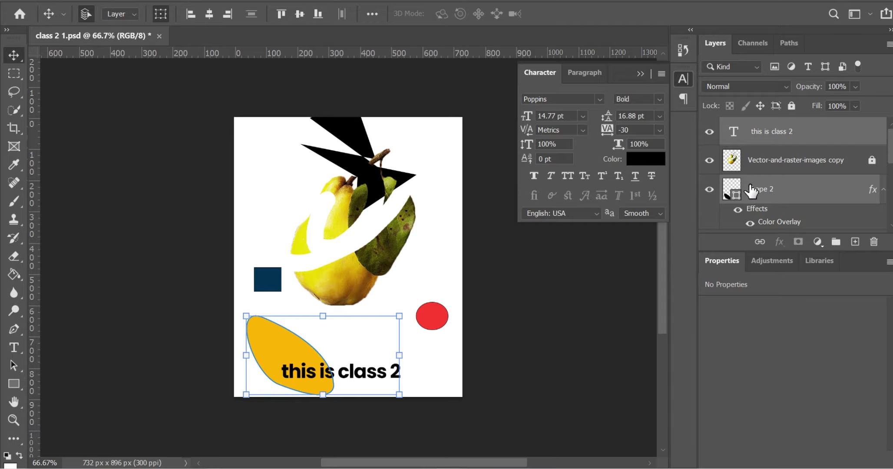
pyautogui.rightClick(754, 142)
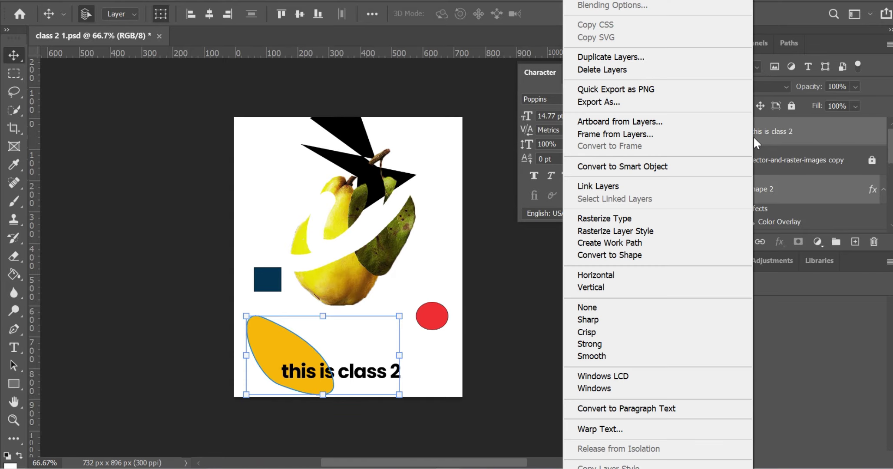
pyautogui.click(685, 170)
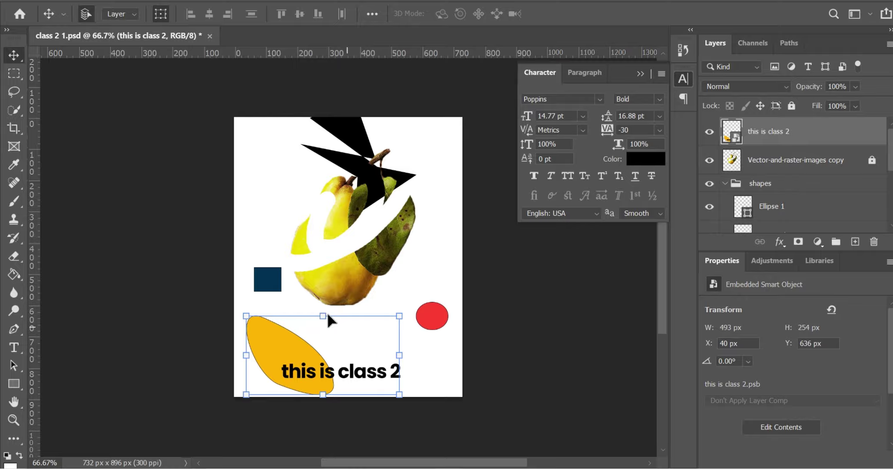
# Hide and show the "this is class 2" smart object, and move it to about X 108 px, Y 637 px
pyautogui.click(708, 133)
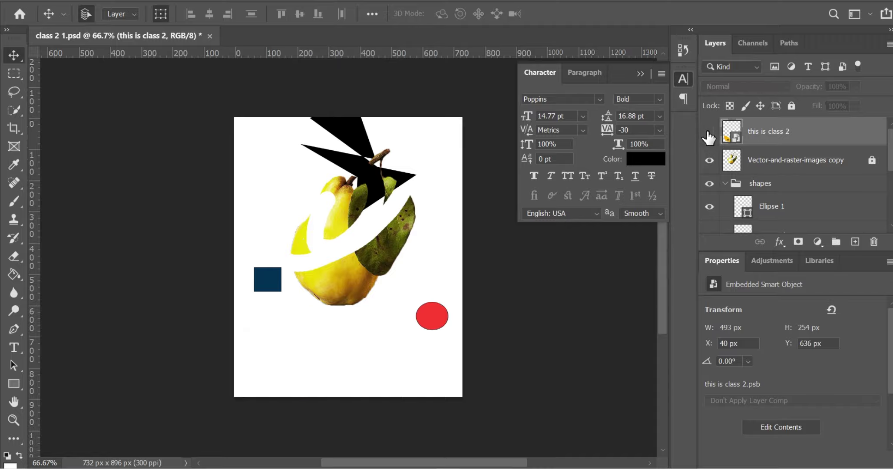
pyautogui.click(708, 132)
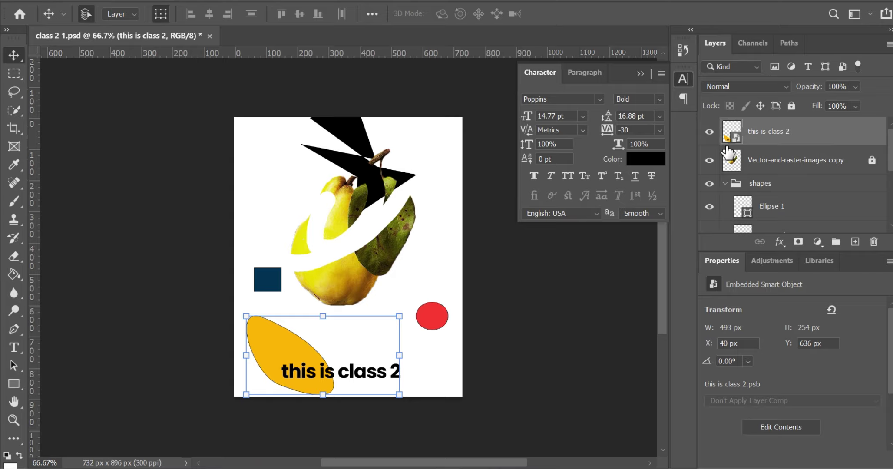
pyautogui.moveTo(280, 341)
pyautogui.mouseDown()
pyautogui.moveTo(303, 243)
pyautogui.moveTo(313, 329)
pyautogui.moveTo(256, 336)
pyautogui.moveTo(279, 199)
pyautogui.moveTo(407, 309)
pyautogui.moveTo(264, 310)
pyautogui.moveTo(255, 317)
pyautogui.moveTo(294, 339)
pyautogui.mouseUp()
pyautogui.moveTo(311, 343); pyautogui.dragTo(307, 353)
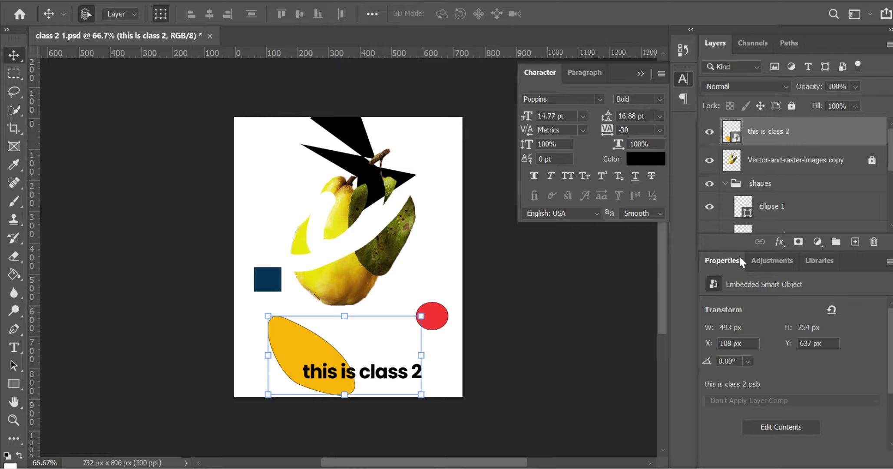
# Edit the smart object's contents: shift the yellow Shape 2 right so it sits behind the text, and save and close the .psb
pyautogui.click(808, 426)
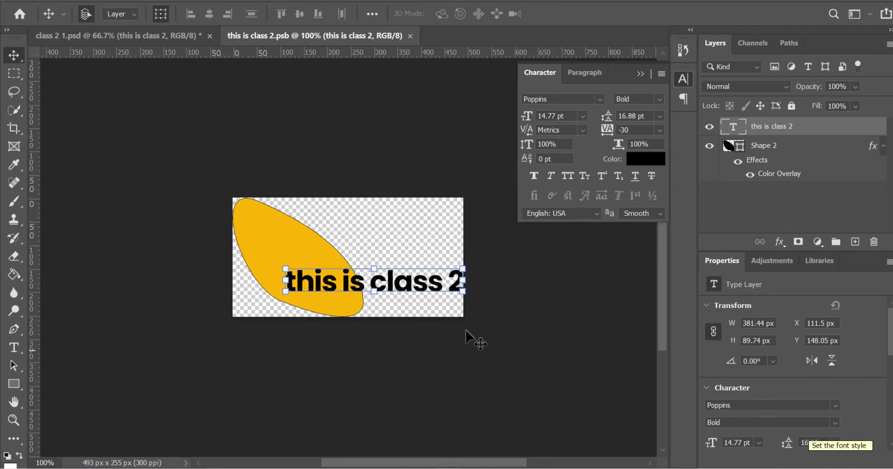
pyautogui.click(277, 237)
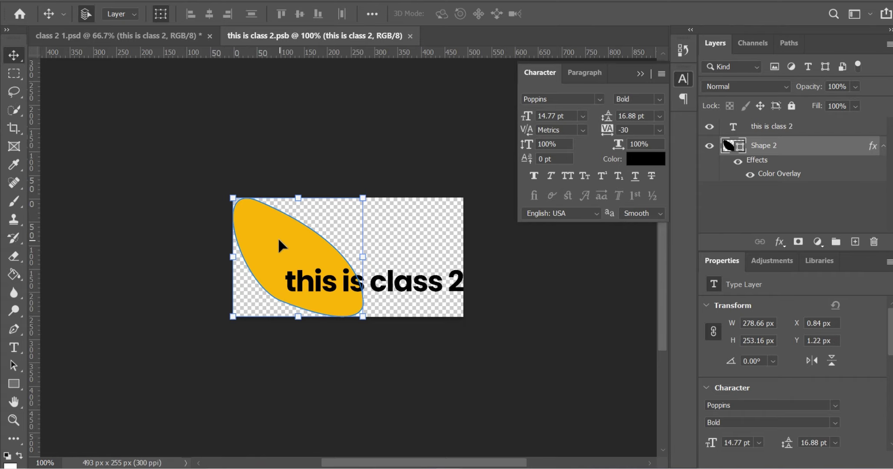
pyautogui.moveTo(279, 240); pyautogui.dragTo(326, 244)
pyautogui.hotkey('ctrl', 's')
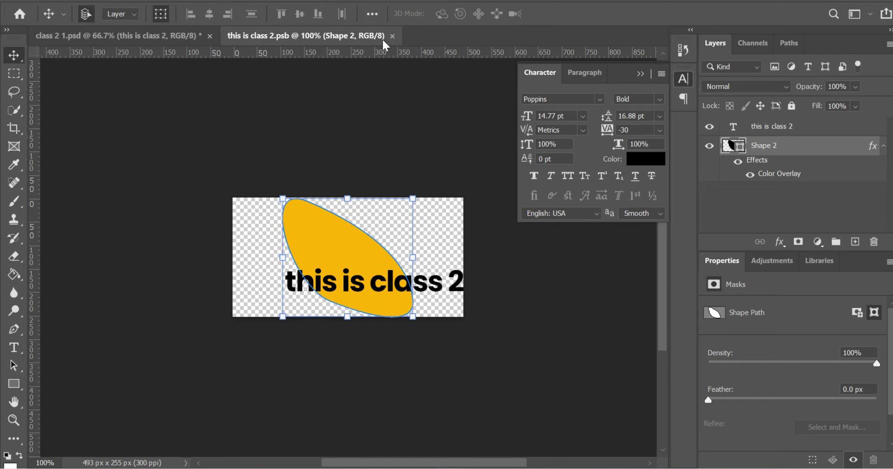
pyautogui.click(392, 35)
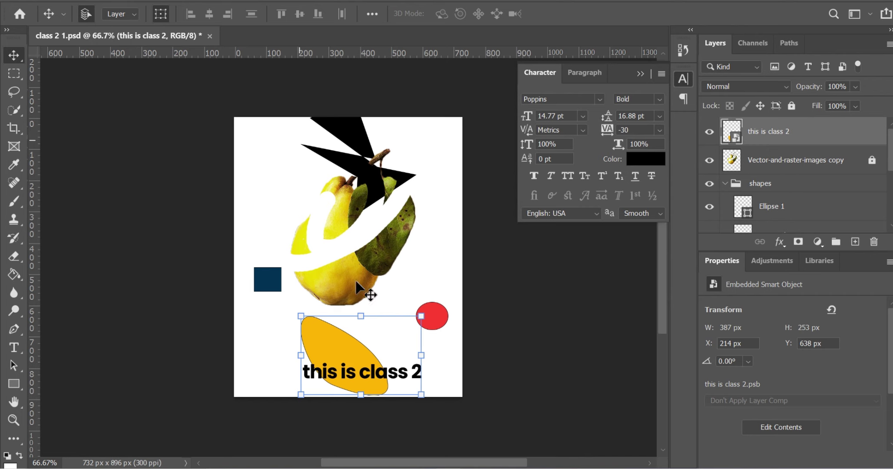
# Scale the "this is class 2" smart object to about 112.55%, shift it slightly left, and save the document
pyautogui.moveTo(300, 316)
pyautogui.mouseDown()
pyautogui.moveTo(279, 287)
pyautogui.moveTo(293, 302)
pyautogui.mouseUp()
pyautogui.moveTo(332, 368); pyautogui.dragTo(316, 368)
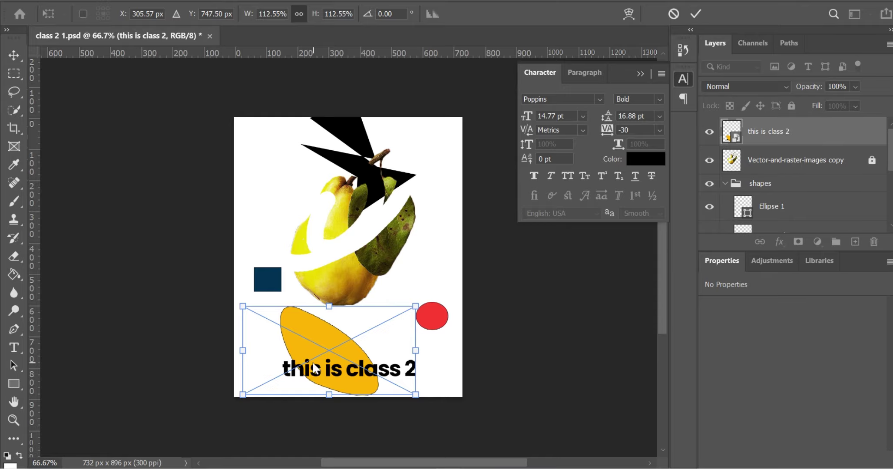
pyautogui.press('Return')
pyautogui.hotkey('ctrl', 's')
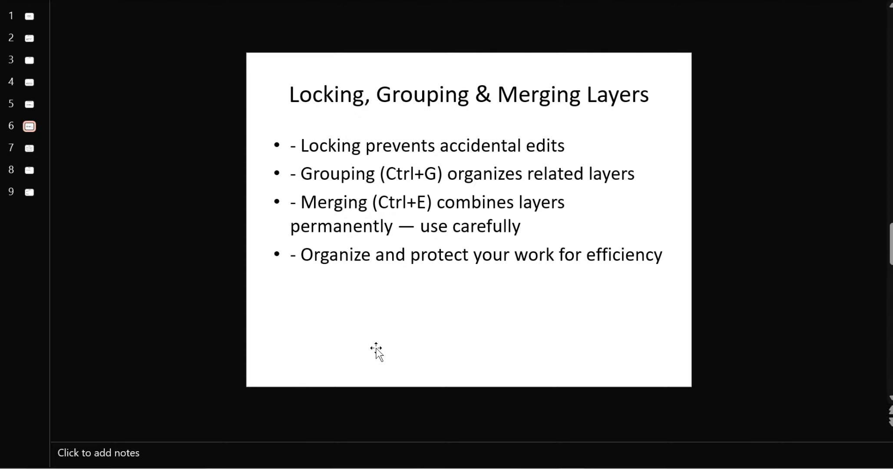
# Show lesson slide 7, and back in Photoshop unlock the Vector-and-raster-images copy layer and move the pear to about X 232 px, Y 196 px
pyautogui.click(25, 150)
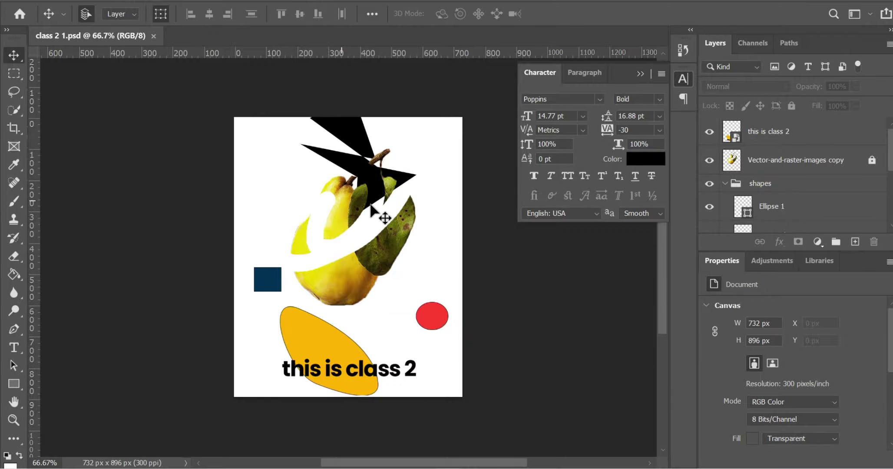
pyautogui.click(871, 159)
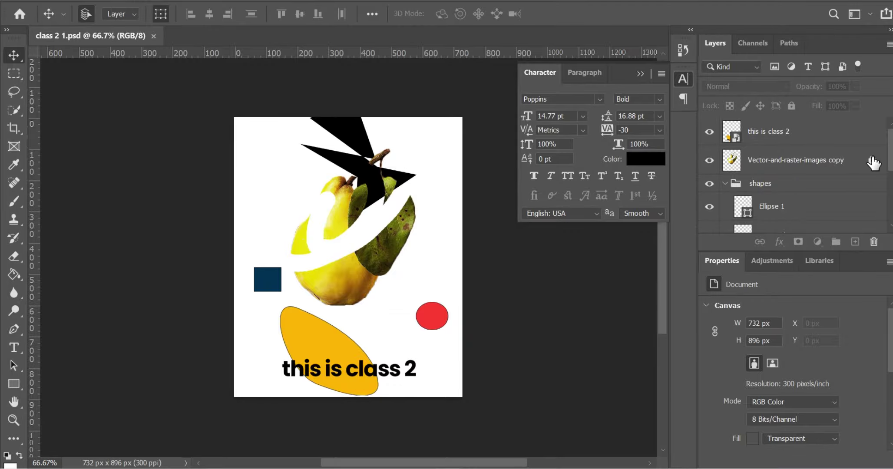
pyautogui.moveTo(333, 203); pyautogui.dragTo(354, 244)
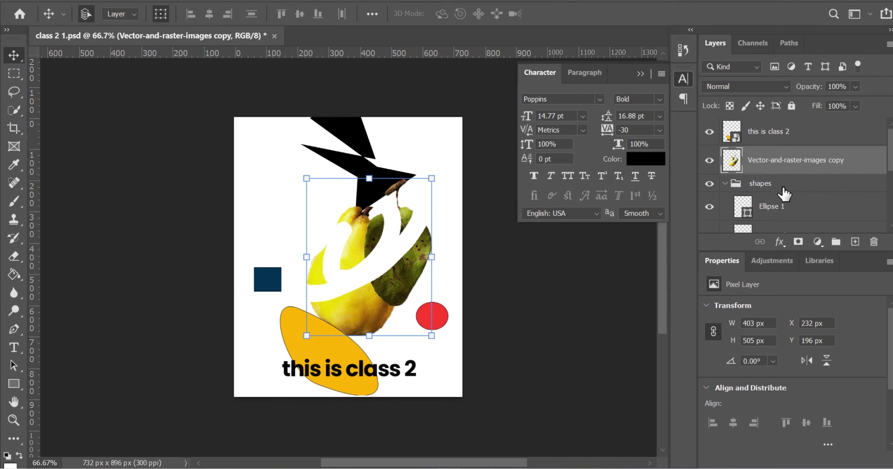
# Make the Vector-and-raster-images photo layer visible and move it to the top of the layer stack
pyautogui.scroll(-5, 784, 194)
pyautogui.moveTo(783, 219); pyautogui.dragTo(778, 144)
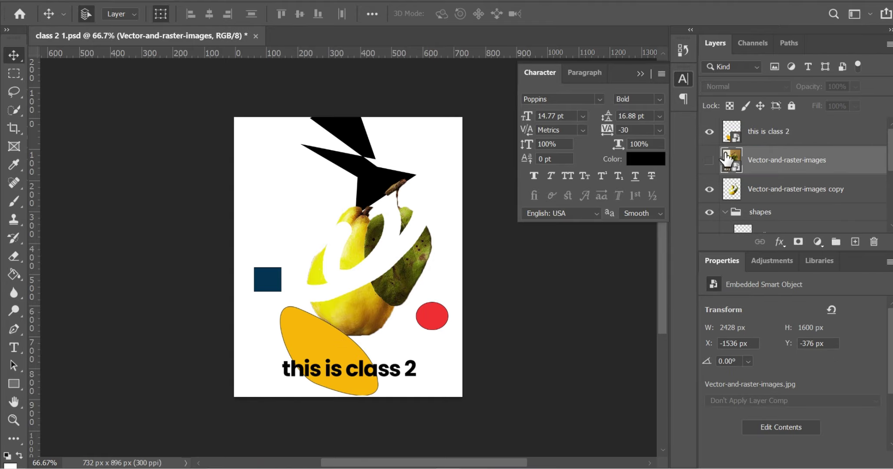
pyautogui.click(709, 160)
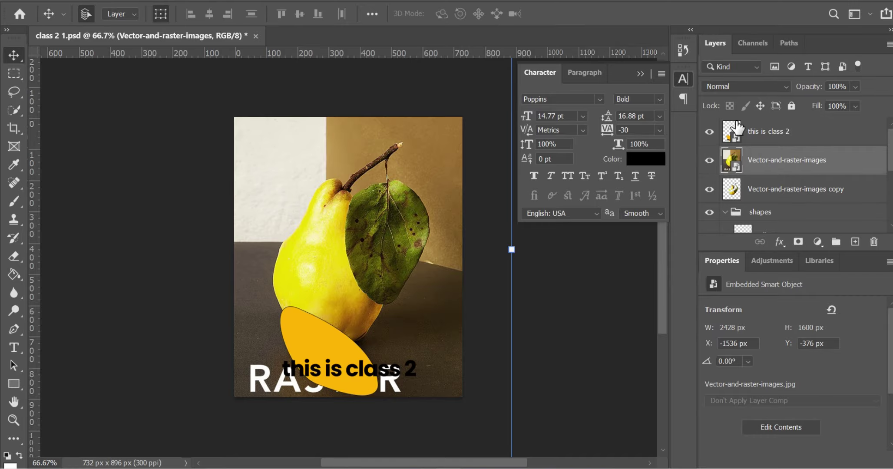
pyautogui.click(344, 373)
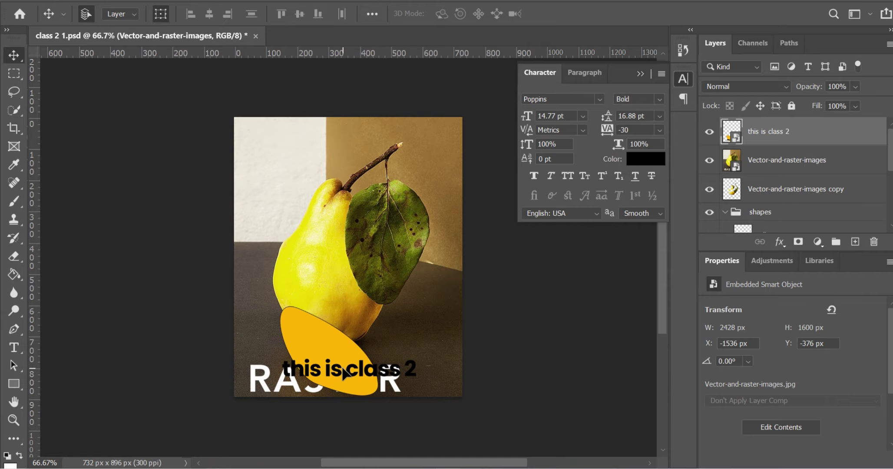
pyautogui.click(340, 270)
pyautogui.moveTo(780, 165); pyautogui.dragTo(770, 128)
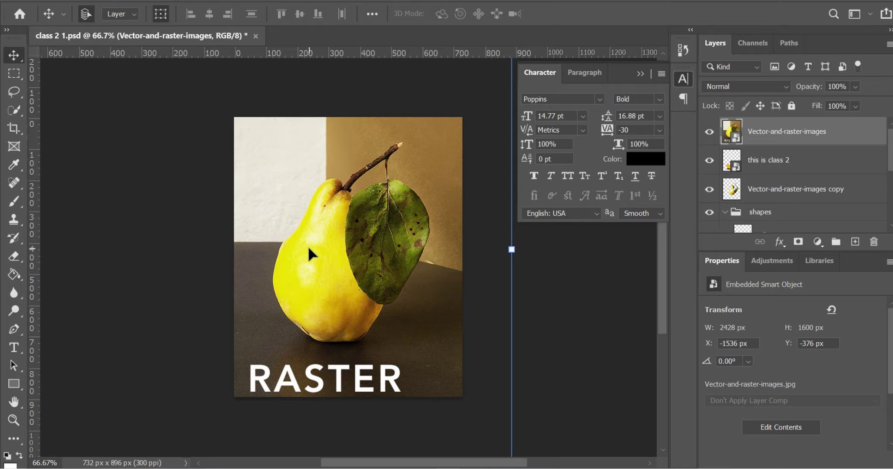
# Select the pear and its leaf in the photo using the Quick Selection tool with a brush size of 90
pyautogui.click(15, 106)
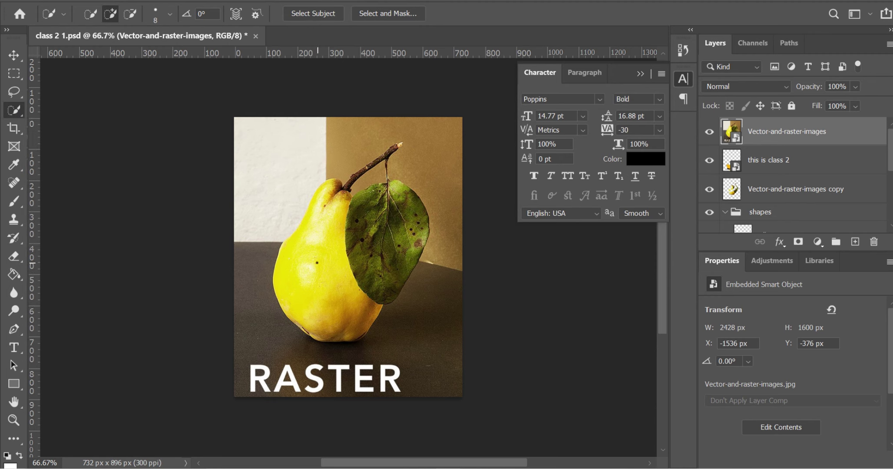
pyautogui.press(']')
pyautogui.press(']')
pyautogui.press(']')
pyautogui.press(']')
pyautogui.press(']')
pyautogui.press(']')
pyautogui.press(']')
pyautogui.press(']')
pyautogui.press(']')
pyautogui.press(']')
pyautogui.moveTo(317, 262)
pyautogui.mouseDown()
pyautogui.moveTo(318, 216)
pyautogui.moveTo(325, 285)
pyautogui.moveTo(357, 285)
pyautogui.moveTo(382, 195)
pyautogui.moveTo(388, 235)
pyautogui.moveTo(385, 226)
pyautogui.moveTo(414, 211)
pyautogui.moveTo(394, 196)
pyautogui.mouseUp()
# Add the pear's stem to the selection with smaller brush sizes down to 25, and subtract the background between the stem and leaf
pyautogui.press('[')
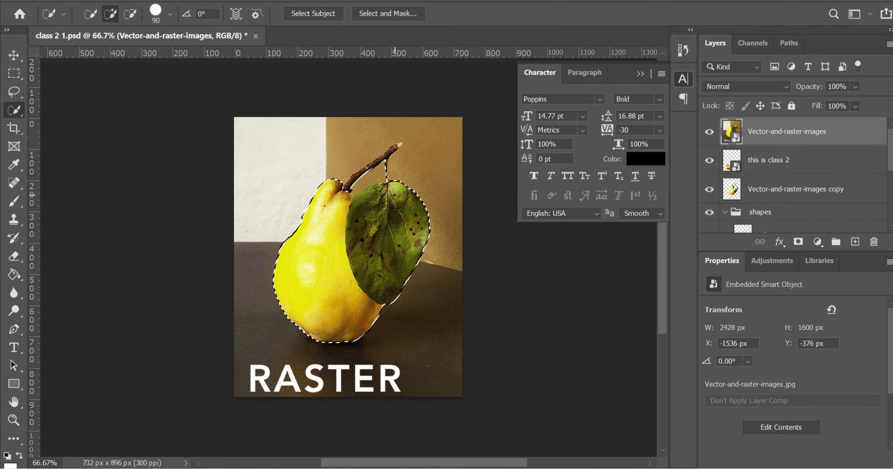
pyautogui.press('[')
pyautogui.press('[')
pyautogui.press('[')
pyautogui.press('[')
pyautogui.press('[')
pyautogui.press('[')
pyautogui.press('[')
pyautogui.press('[')
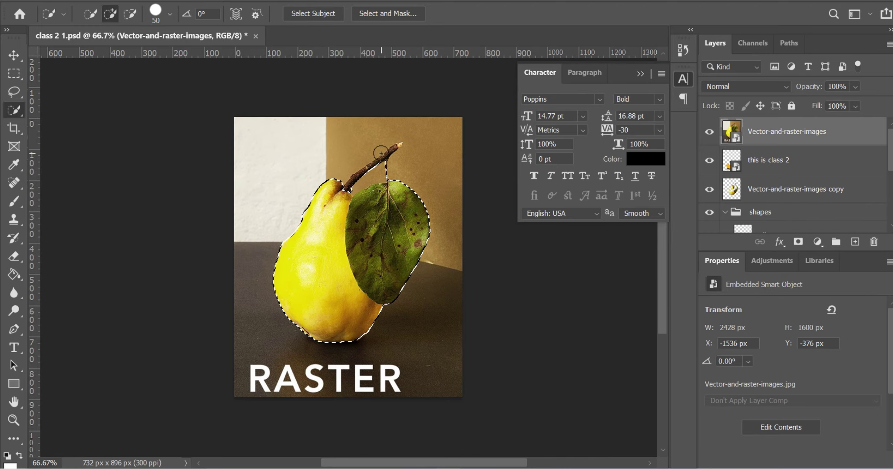
pyautogui.moveTo(382, 153); pyautogui.dragTo(401, 145)
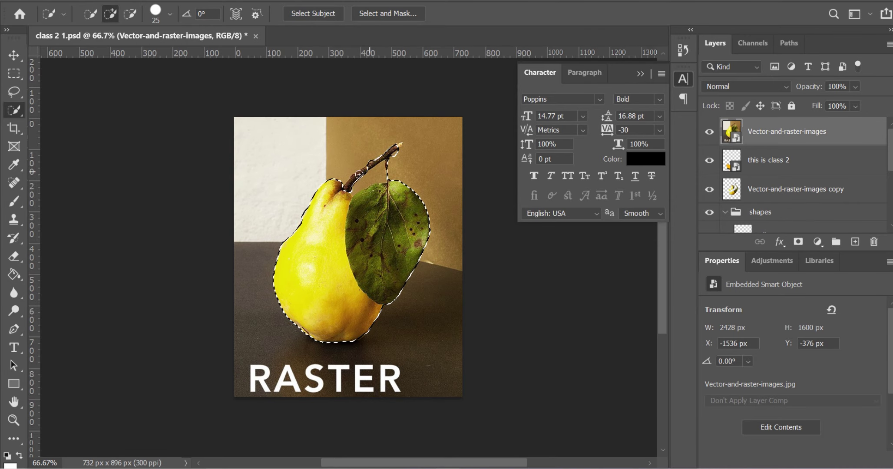
pyautogui.moveTo(355, 176); pyautogui.dragTo(365, 174)
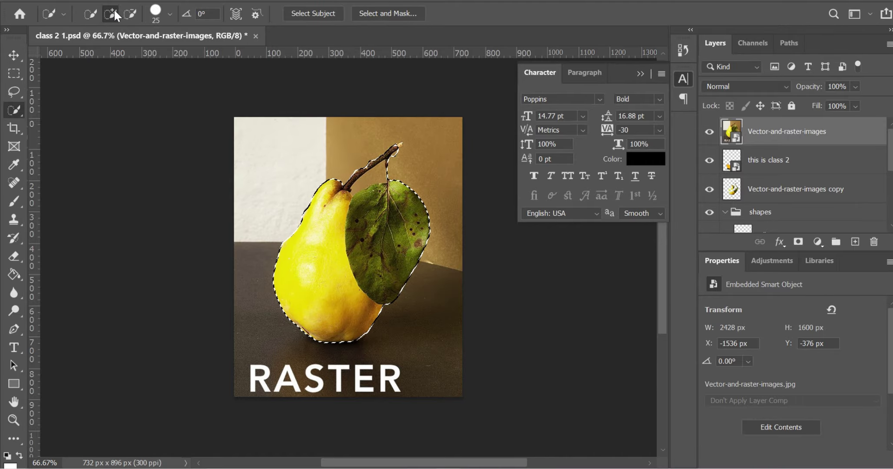
pyautogui.click(131, 13)
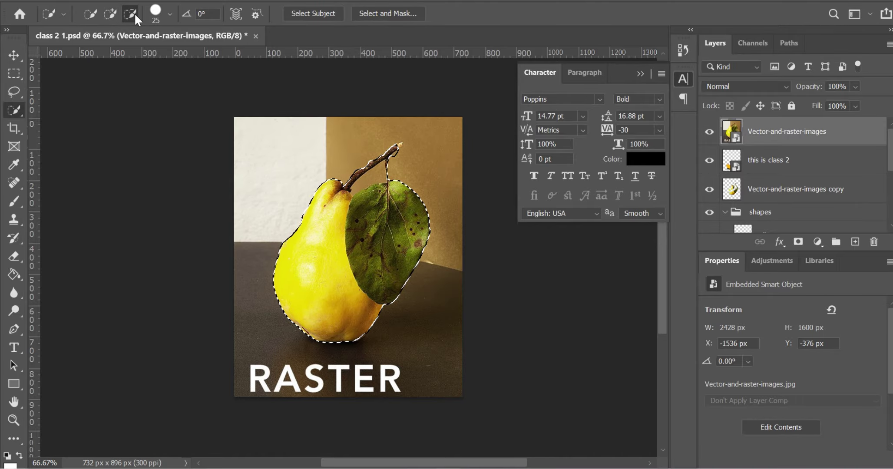
pyautogui.click(371, 175)
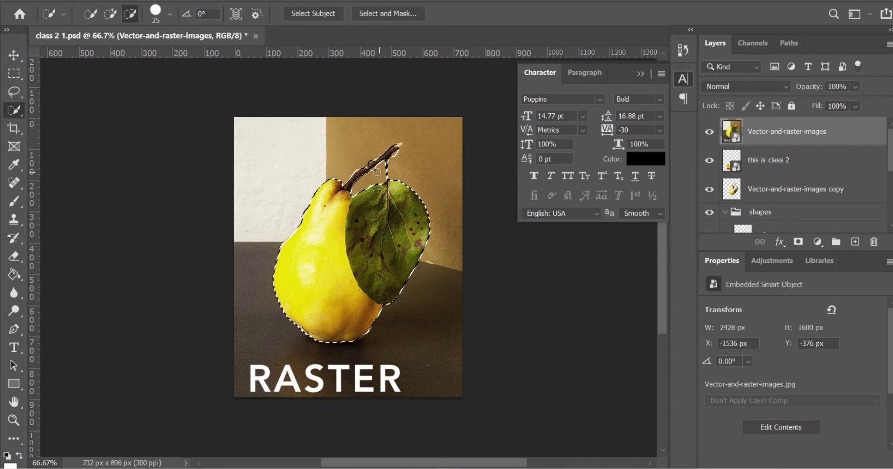
# Output the pear selection to a new layer through Select and Mask with Smart Radius on, and select the original Vector-and-raster-images layer
pyautogui.click(379, 13)
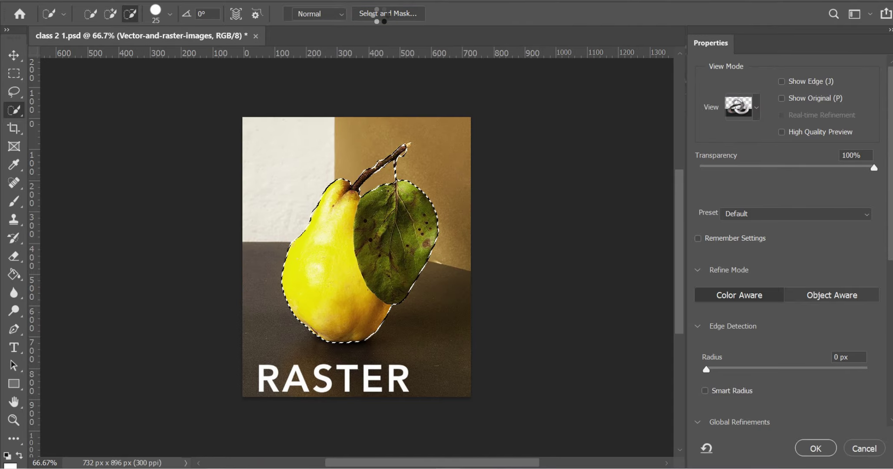
pyautogui.scroll(-3, 793, 400)
pyautogui.scroll(-6, 731, 375)
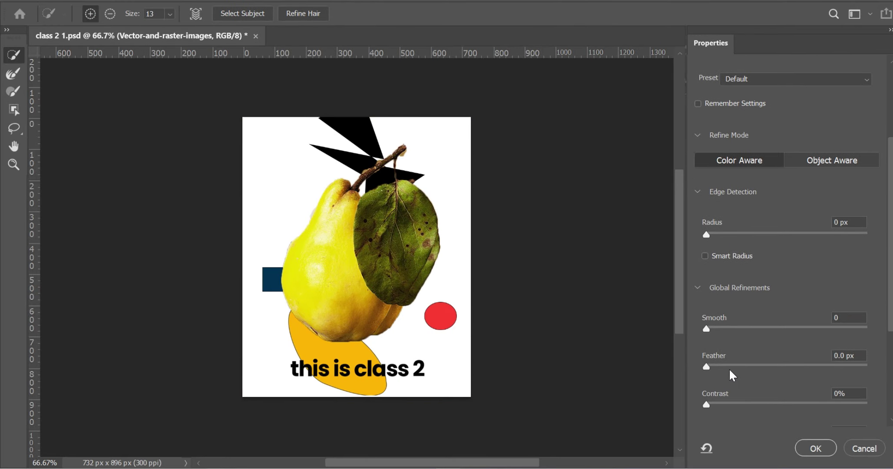
pyautogui.scroll(-3, 806, 429)
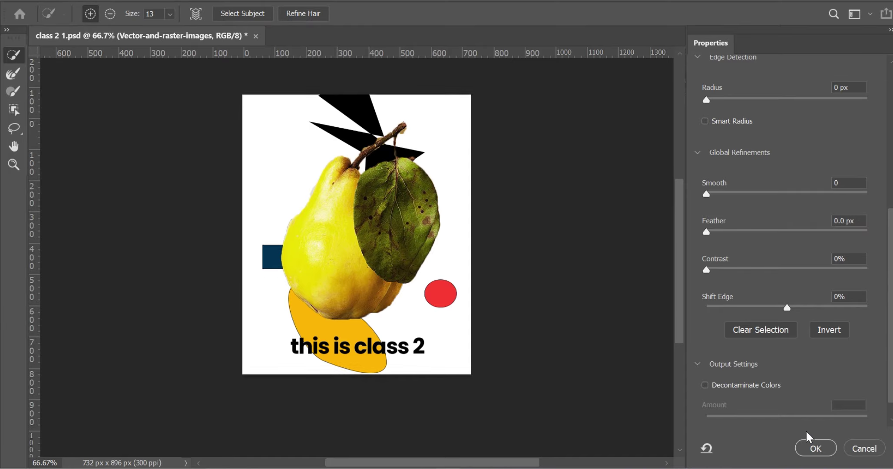
pyautogui.scroll(-1, 814, 359)
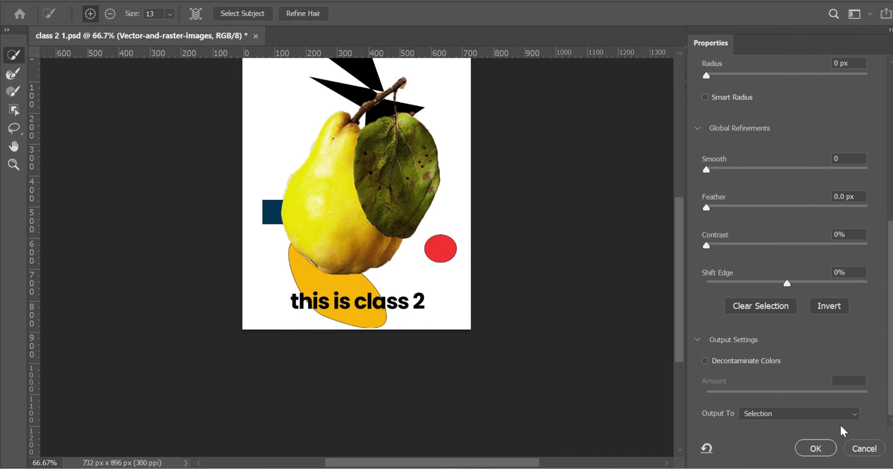
pyautogui.click(824, 415)
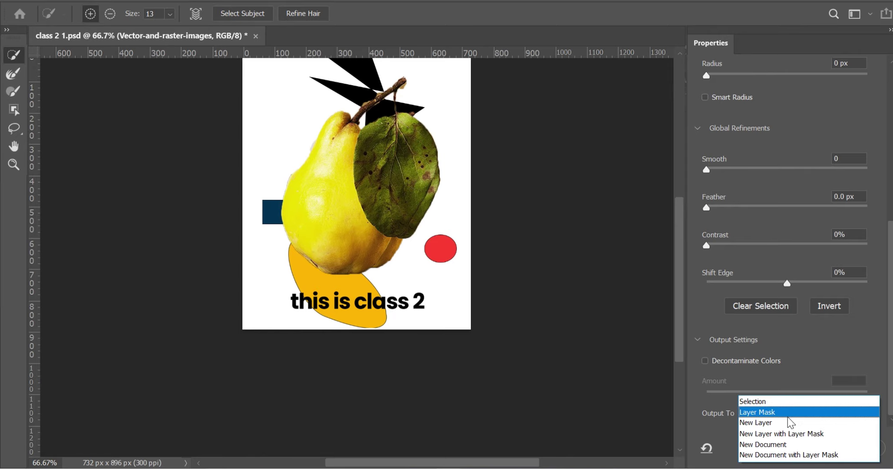
pyautogui.click(769, 422)
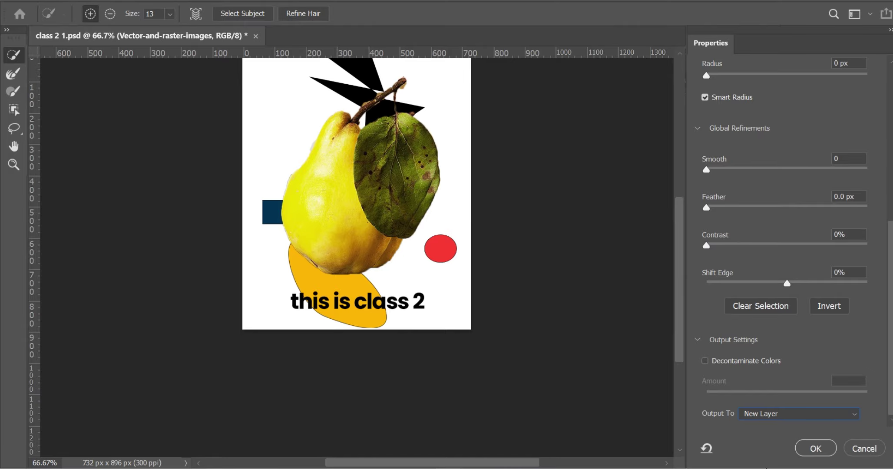
pyautogui.click(823, 449)
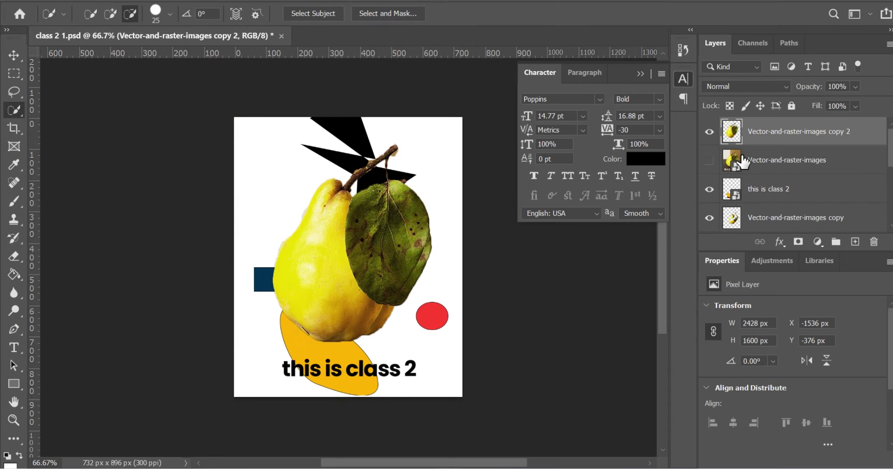
pyautogui.click(761, 166)
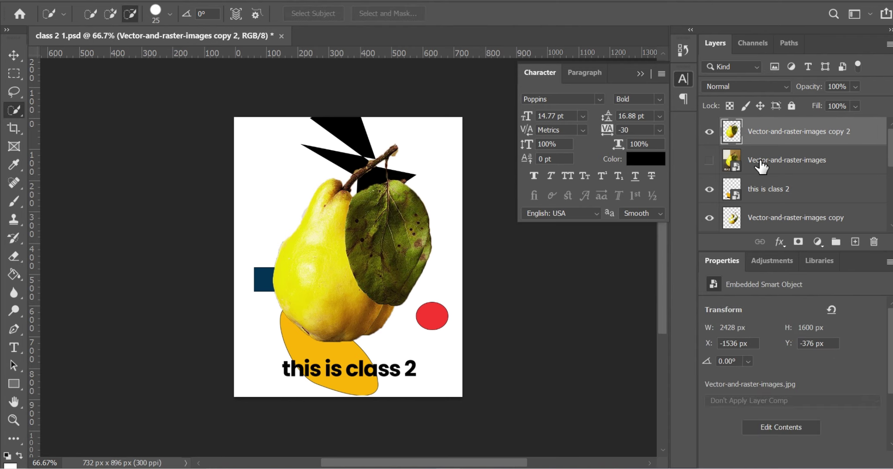
# Move the original Vector-and-raster-images photo layer further down the layer stack and select the Vector-and-raster-images copy 2 layer
pyautogui.moveTo(760, 167); pyautogui.dragTo(755, 232)
pyautogui.scroll(3, 779, 146)
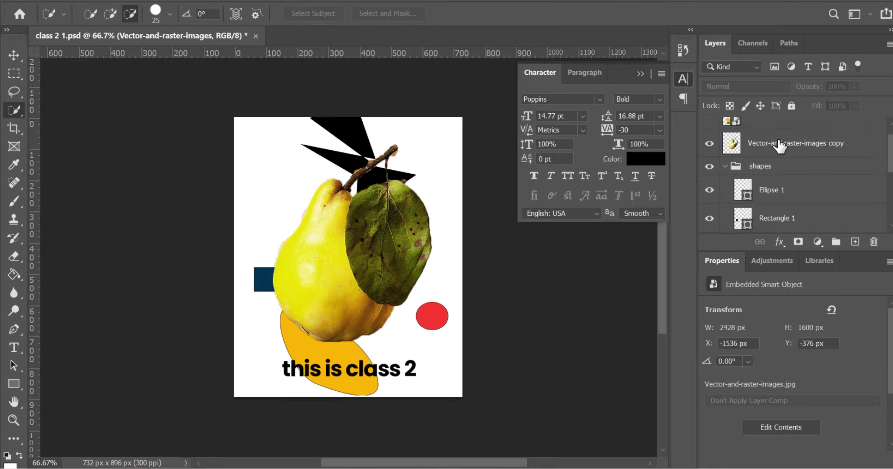
pyautogui.scroll(2, 780, 146)
pyautogui.click(774, 135)
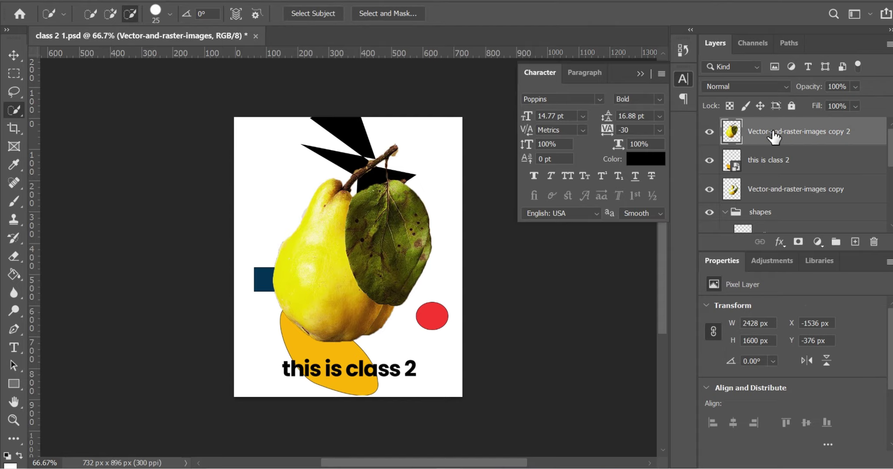
# Hide the Vector-and-raster-images copy 2 layer and move the partly erased pear copy to the canvas's upper-left corner
pyautogui.click(709, 131)
pyautogui.click(798, 199)
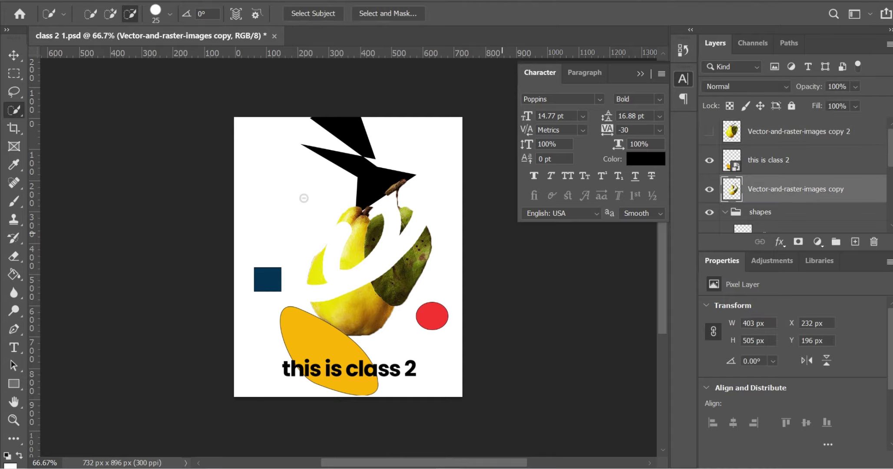
pyautogui.click(14, 55)
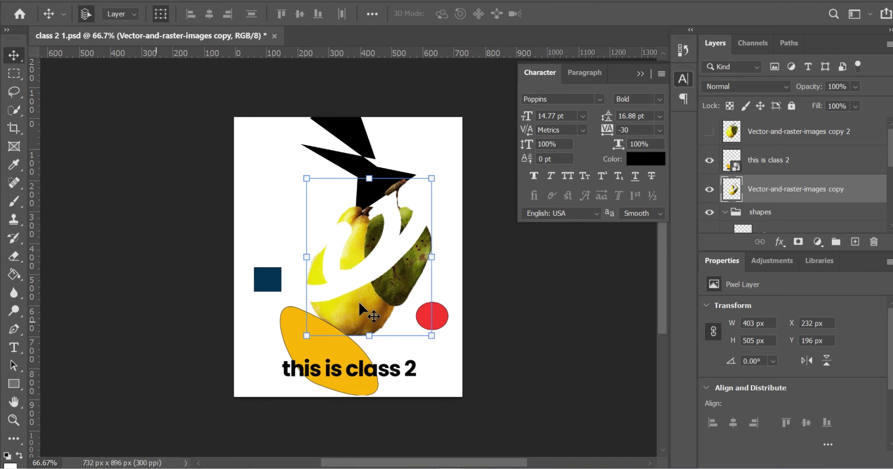
pyautogui.moveTo(360, 303); pyautogui.dragTo(284, 230)
pyautogui.moveTo(281, 226); pyautogui.dragTo(274, 221)
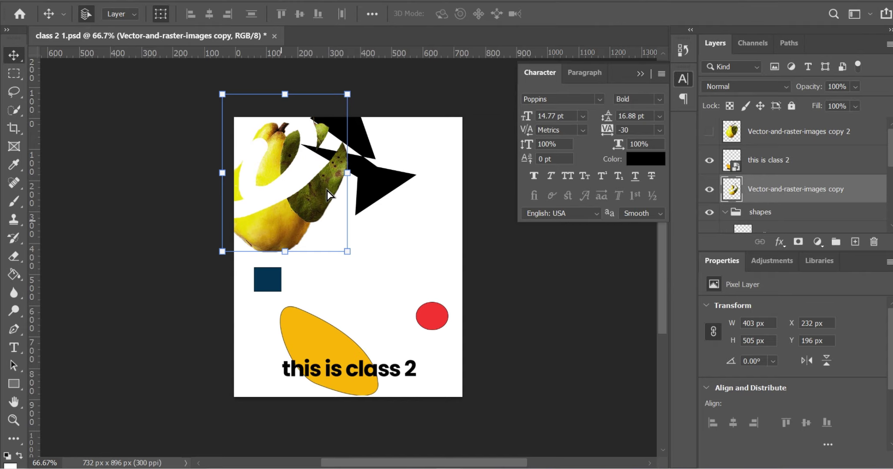
# Scale the partly erased pear to about 74%, place it at the canvas's upper edge, and show Vector-and-raster-images copy 2 again
pyautogui.click(222, 90)
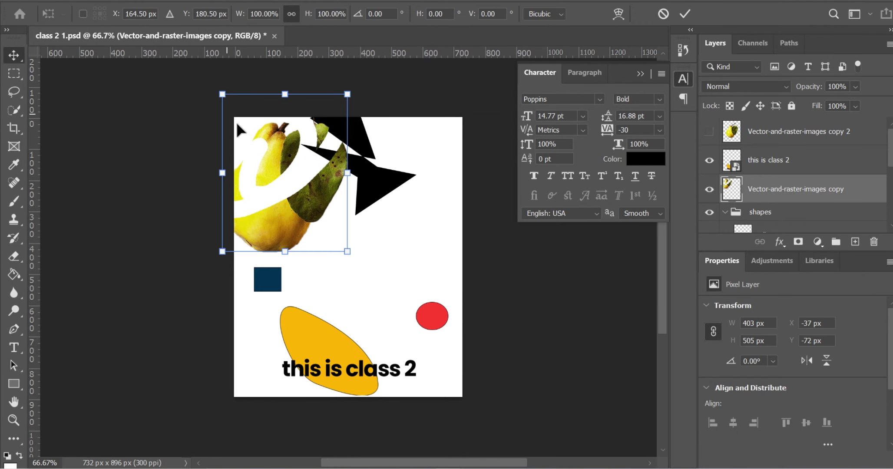
pyautogui.moveTo(245, 135); pyautogui.dragTo(254, 134)
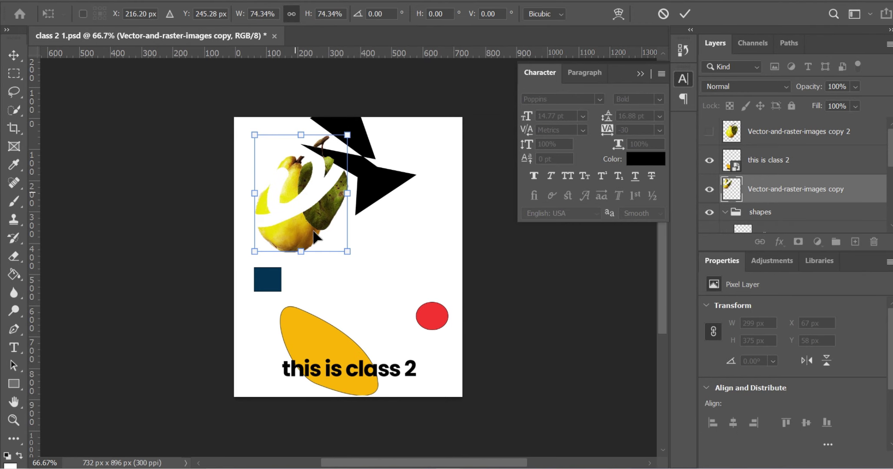
pyautogui.moveTo(315, 237); pyautogui.dragTo(305, 220)
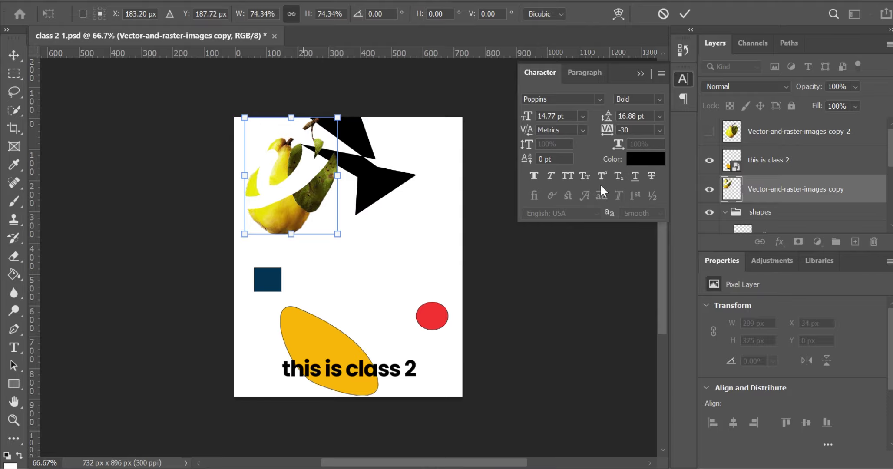
pyautogui.click(708, 131)
pyautogui.click(708, 132)
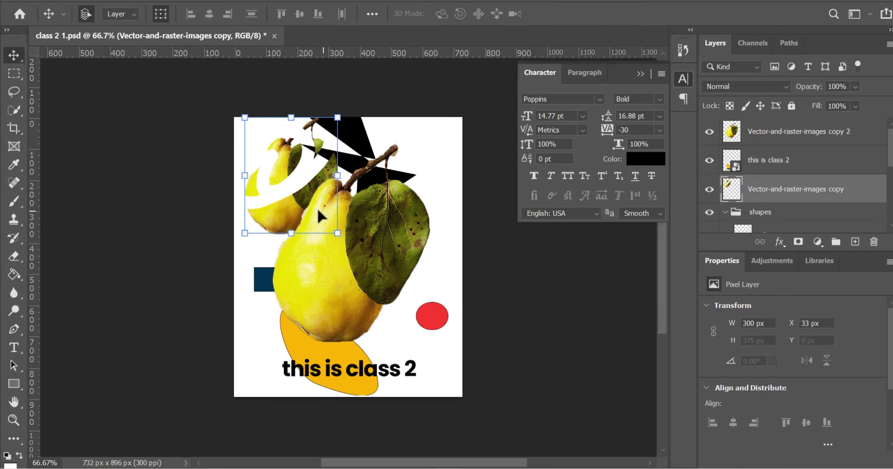
# Shift the large pear slightly upward and move the small erased pear further into the canvas's upper-left corner
pyautogui.moveTo(330, 247)
pyautogui.mouseDown()
pyautogui.moveTo(342, 269)
pyautogui.moveTo(369, 275)
pyautogui.moveTo(341, 249)
pyautogui.mouseUp()
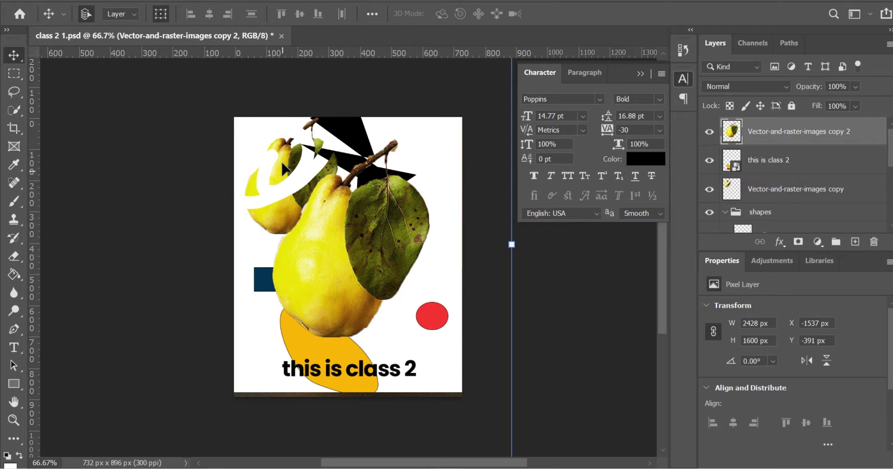
pyautogui.click(287, 169)
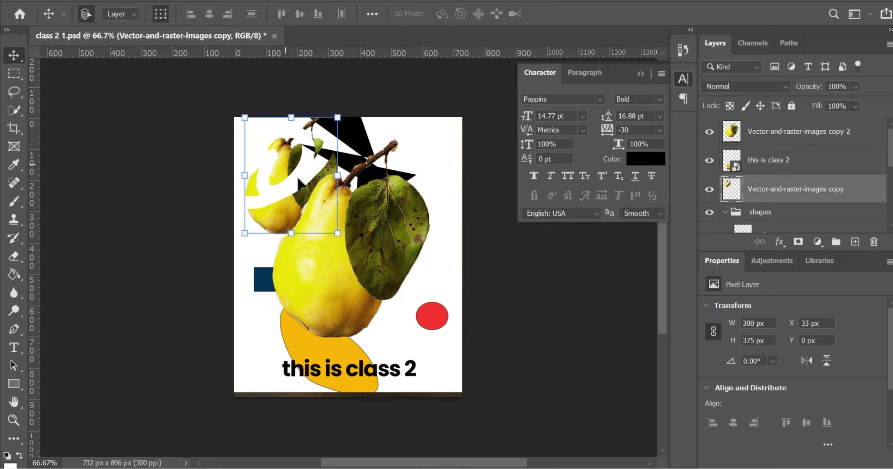
pyautogui.moveTo(291, 163); pyautogui.dragTo(279, 146)
# Select the large pear's layer, Vector-and-raster-images copy 2, and add a layer mask to it
pyautogui.click(335, 266)
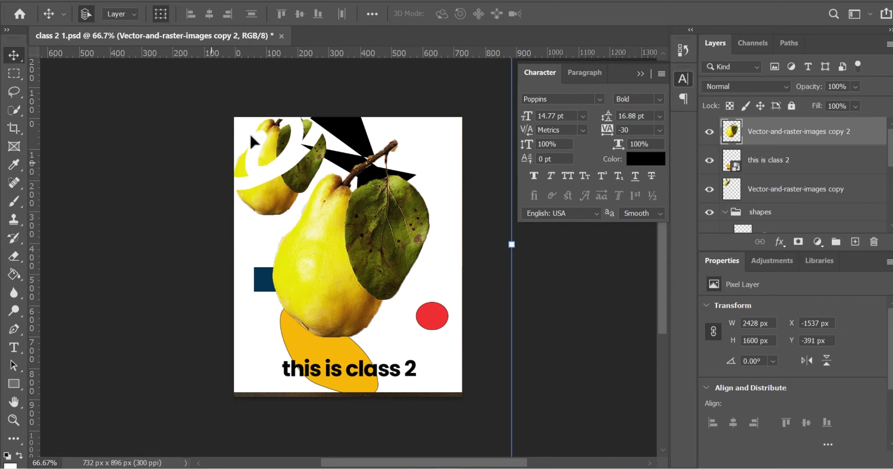
pyautogui.click(274, 144)
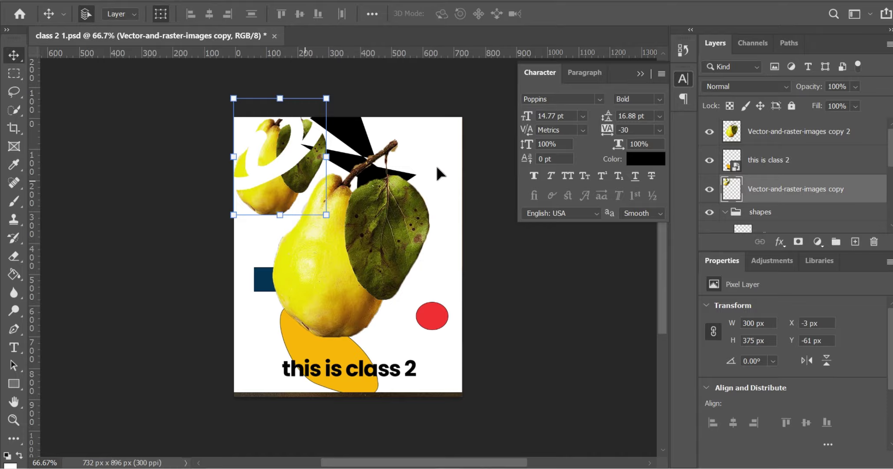
pyautogui.click(313, 297)
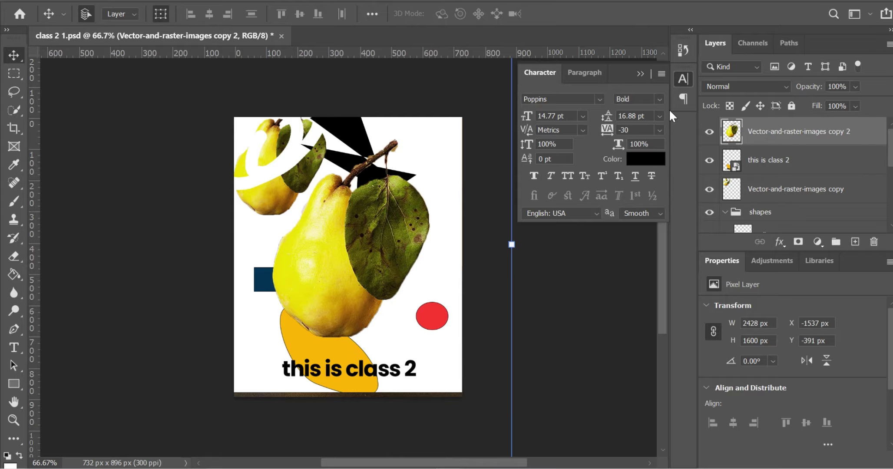
pyautogui.click(798, 247)
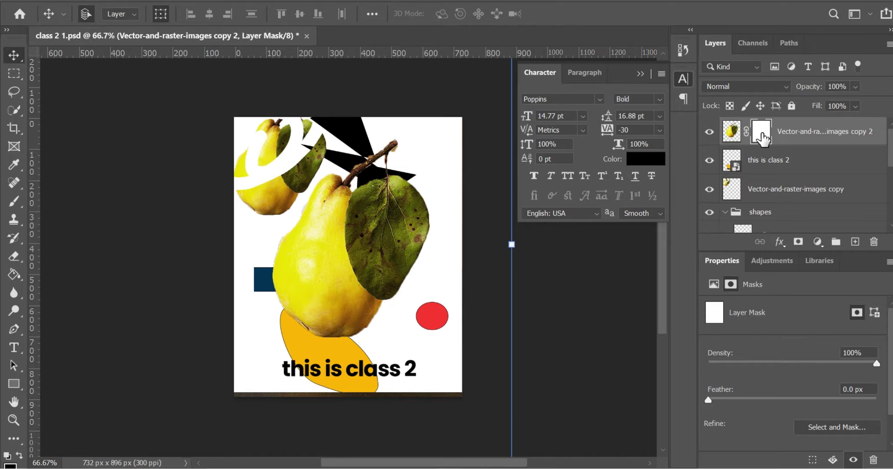
# Erase two curved strokes across the large pear on its layer mask using the Eraser at size 80 with swapped foreground and background colours
pyautogui.click(14, 256)
pyautogui.rightClick(18, 255)
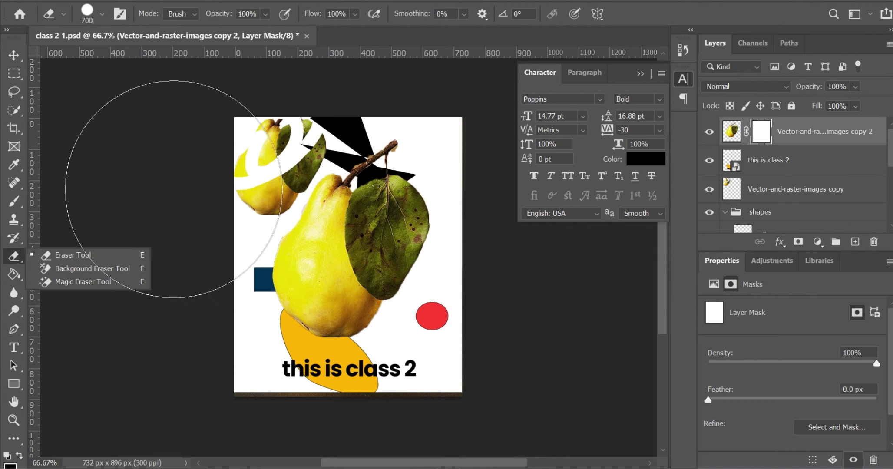
pyautogui.press('[')
pyautogui.press('[')
pyautogui.press('[')
pyautogui.press('[')
pyautogui.press('[')
pyautogui.press('[')
pyautogui.press('[')
pyautogui.press('[')
pyautogui.press('[')
pyautogui.press('[')
pyautogui.press('[')
pyautogui.press('[')
pyautogui.press('[')
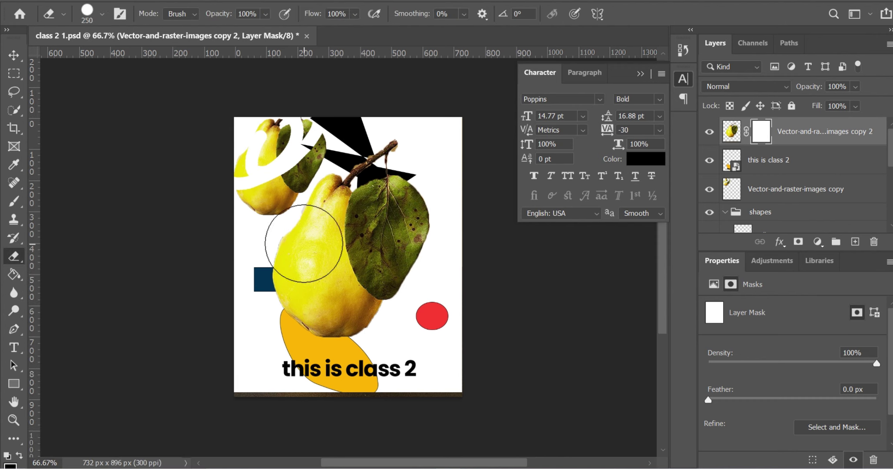
pyautogui.press('[')
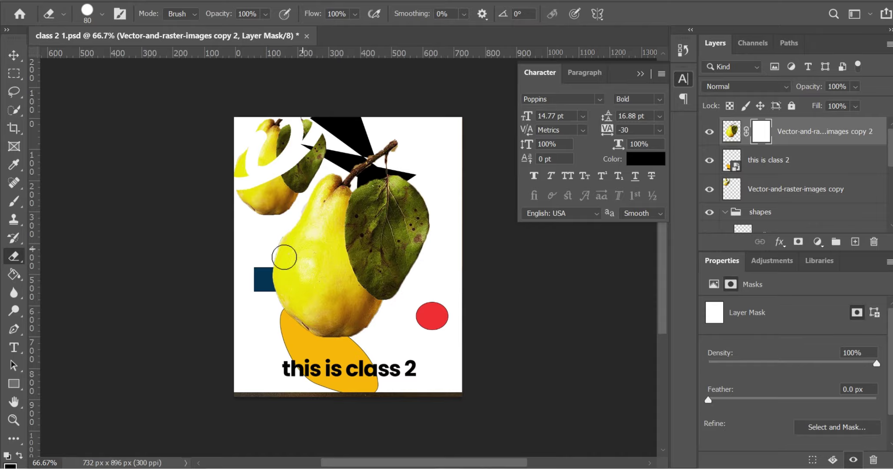
pyautogui.click(19, 455)
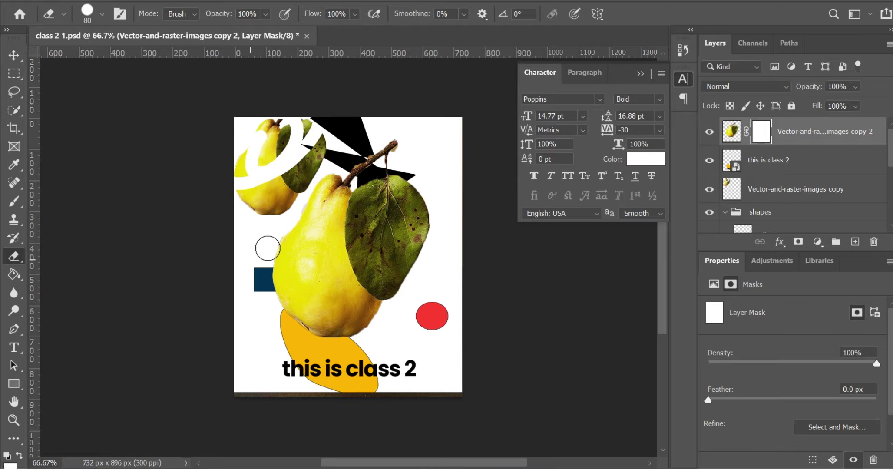
pyautogui.moveTo(282, 245)
pyautogui.mouseDown()
pyautogui.moveTo(322, 217)
pyautogui.moveTo(356, 176)
pyautogui.mouseUp()
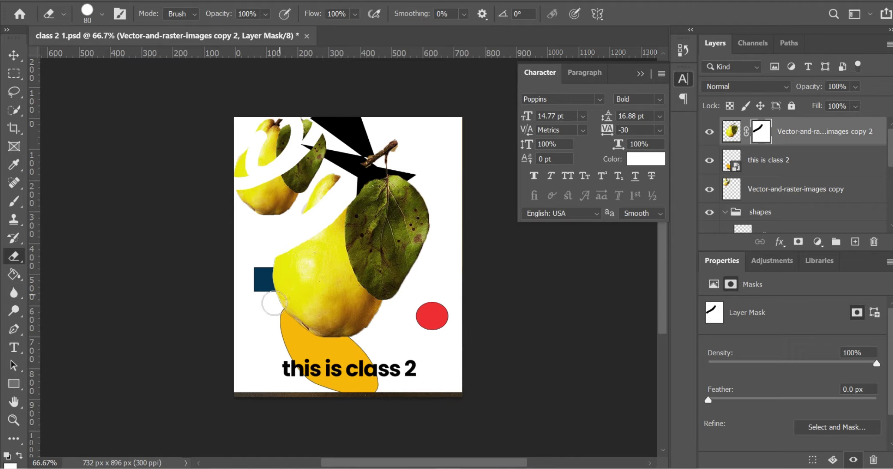
pyautogui.moveTo(275, 300); pyautogui.dragTo(358, 281)
pyautogui.moveTo(395, 249)
pyautogui.mouseDown()
pyautogui.moveTo(382, 230)
pyautogui.moveTo(358, 247)
pyautogui.moveTo(367, 250)
pyautogui.mouseUp()
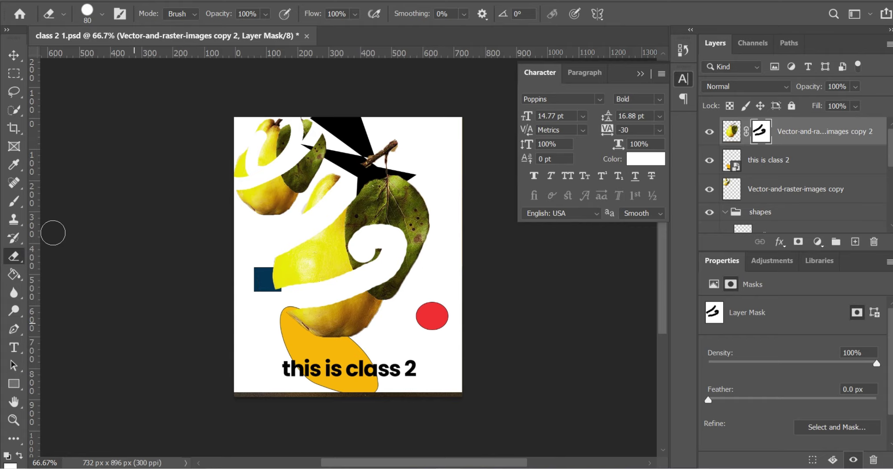
# Select the masked large pear and the erased small pear in turn with the Move tool to compare them
pyautogui.click(19, 45)
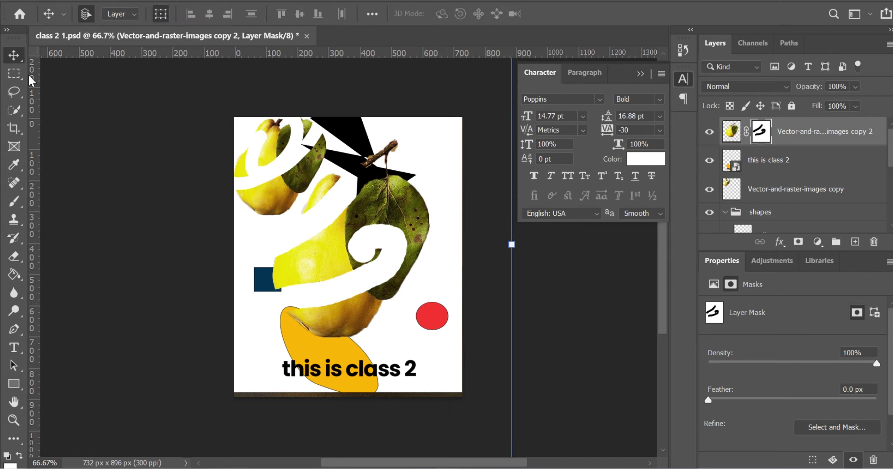
pyautogui.click(392, 241)
pyautogui.click(396, 201)
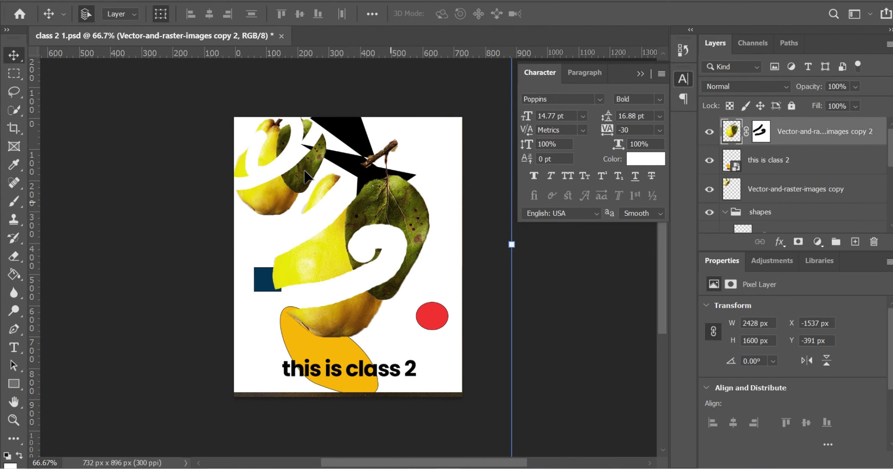
pyautogui.click(269, 204)
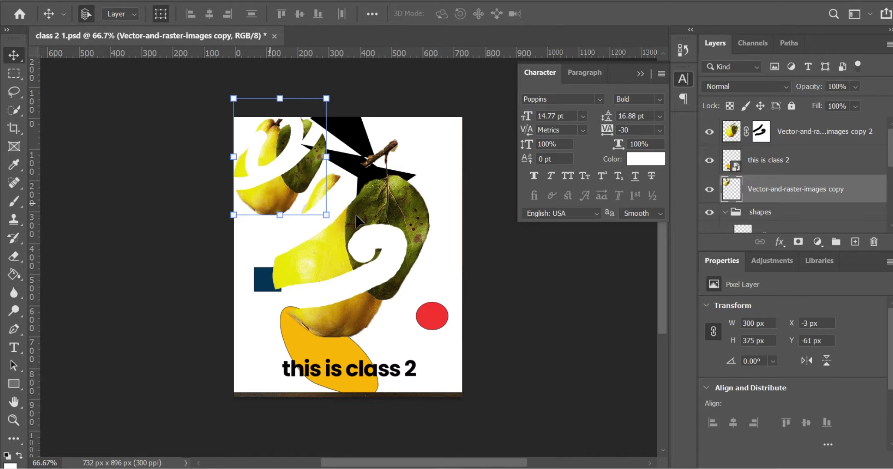
# Disable the layer mask on Vector-and-raster-images copy 2 and enable it again
pyautogui.click(759, 133)
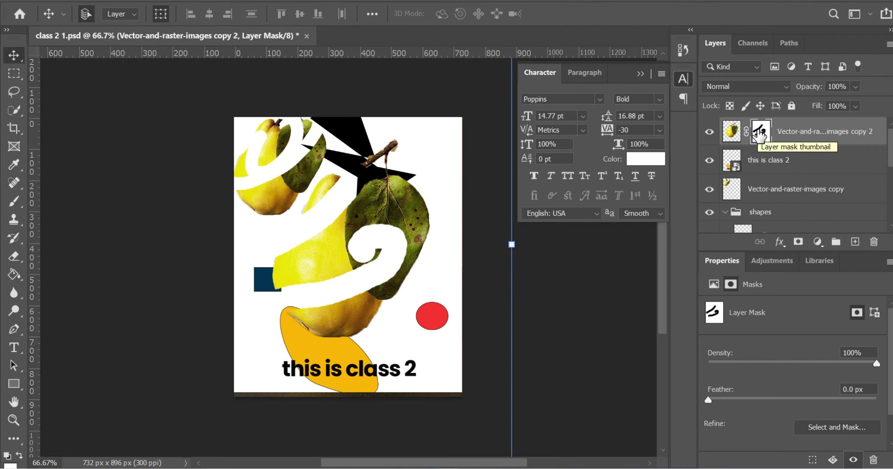
pyautogui.rightClick(759, 133)
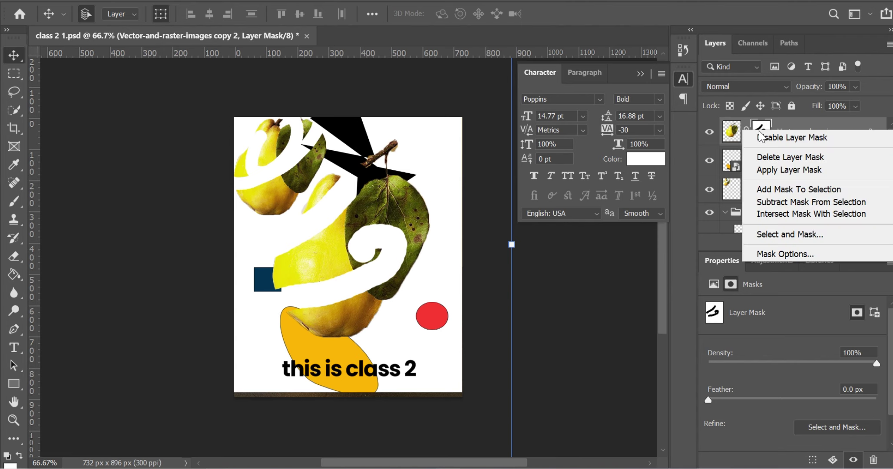
pyautogui.click(800, 136)
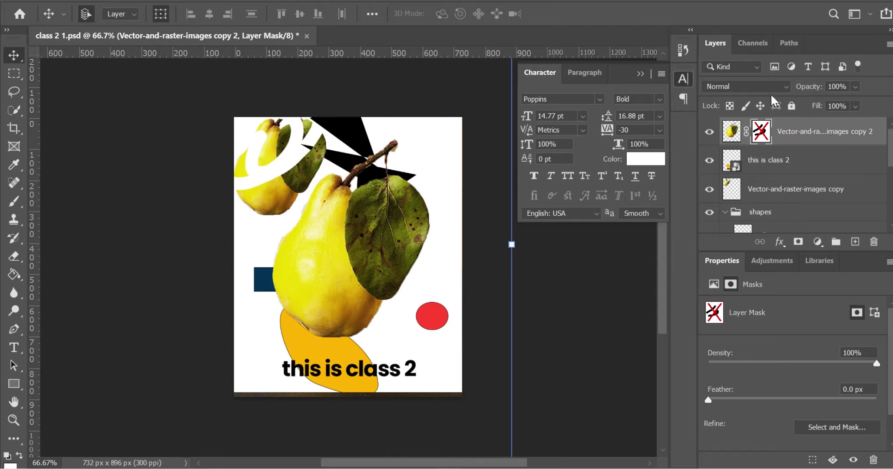
pyautogui.rightClick(760, 133)
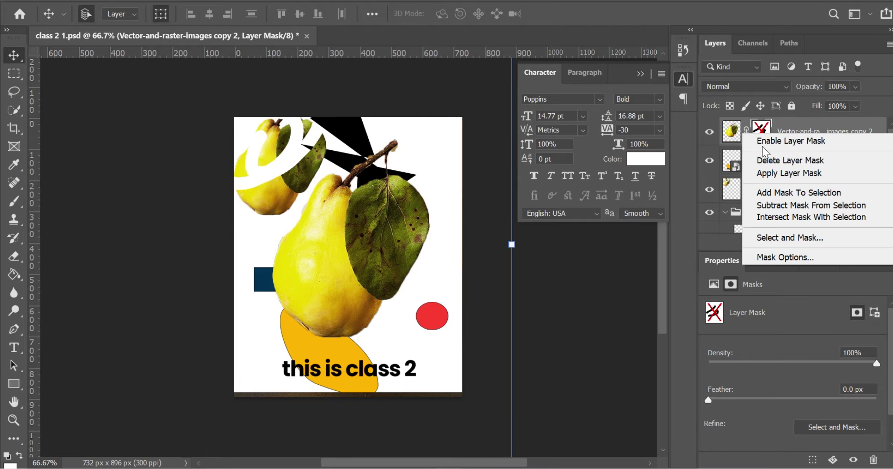
pyautogui.click(763, 141)
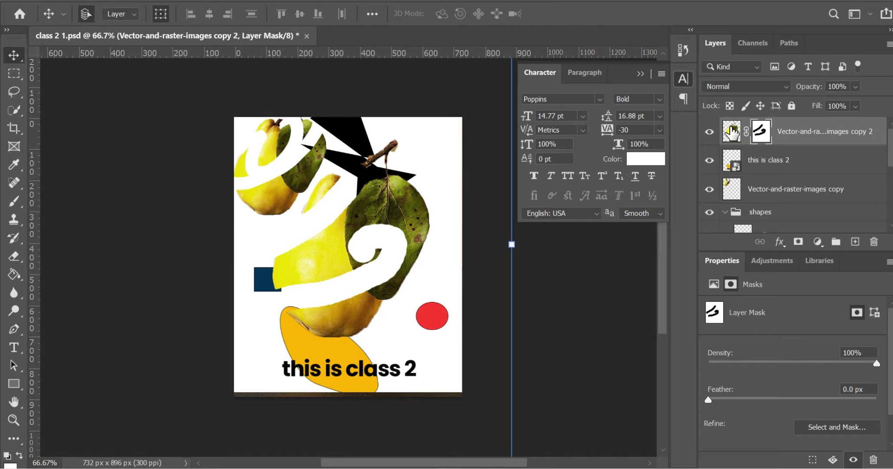
# Select the masked pear layer's image content and its mask in turn, and switch back to Photoshop from the slides
pyautogui.click(732, 130)
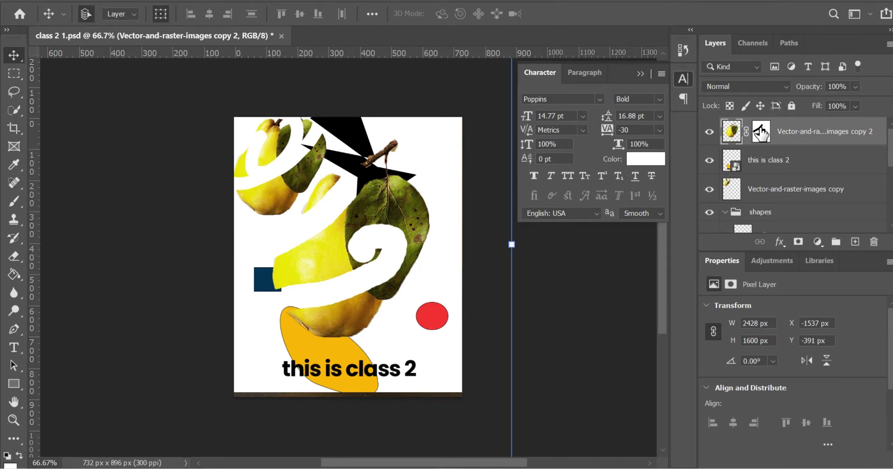
pyautogui.click(760, 132)
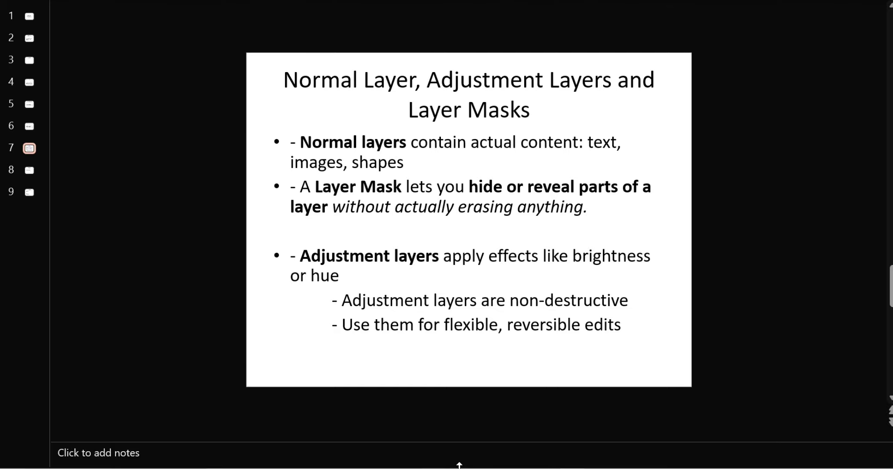
pyautogui.moveTo(446, 467)
pyautogui.click(446, 426)
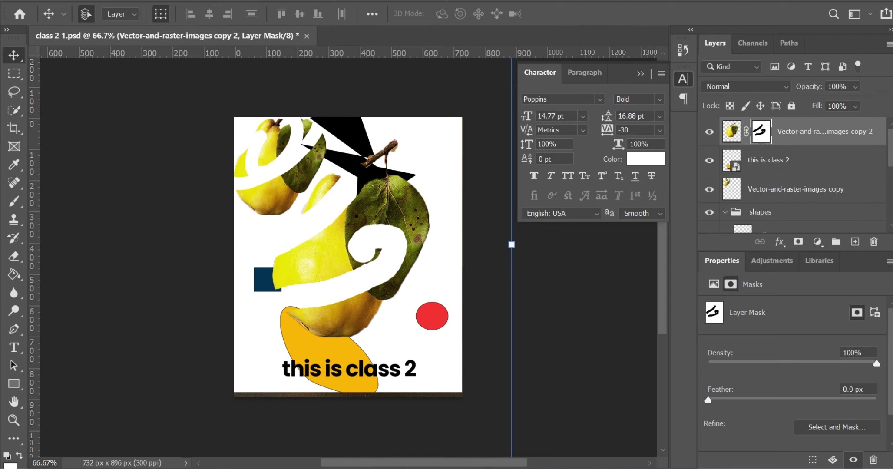
# Add a Brightness/Contrast adjustment layer directly above the "this is class 2" layer
pyautogui.click(823, 164)
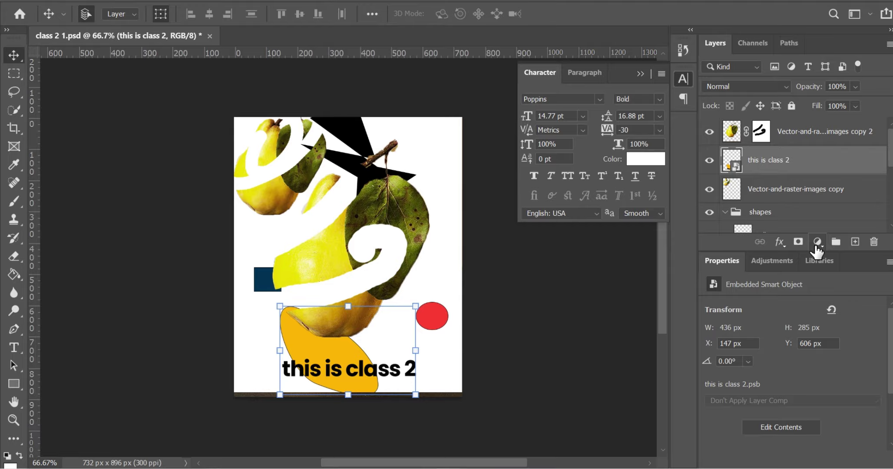
pyautogui.click(769, 259)
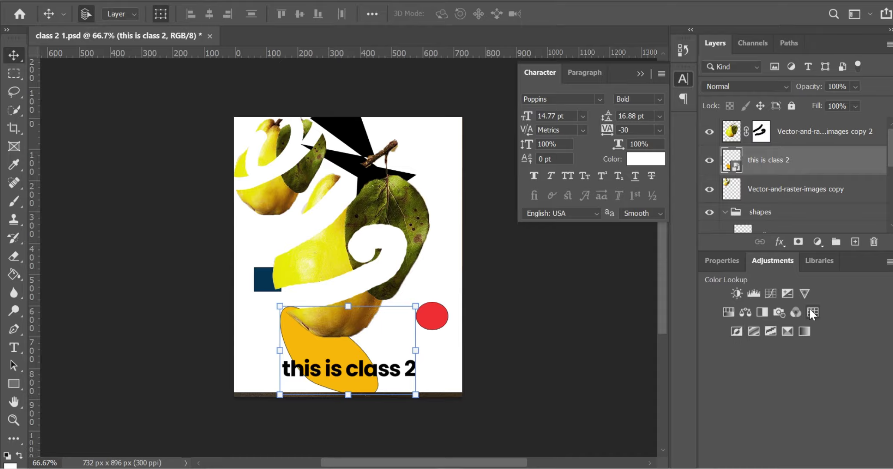
pyautogui.click(737, 292)
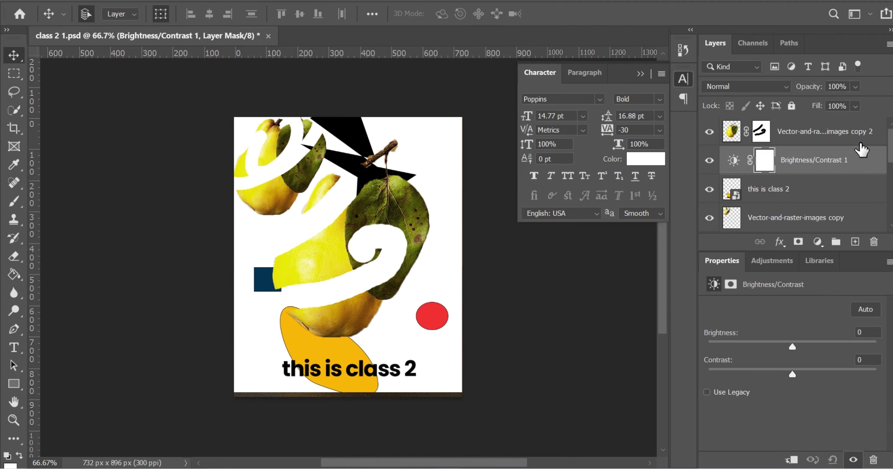
# Hide and show the Brightness/Contrast adjustment layer again, and lower its brightness to -91
pyautogui.click(708, 161)
pyautogui.click(708, 161)
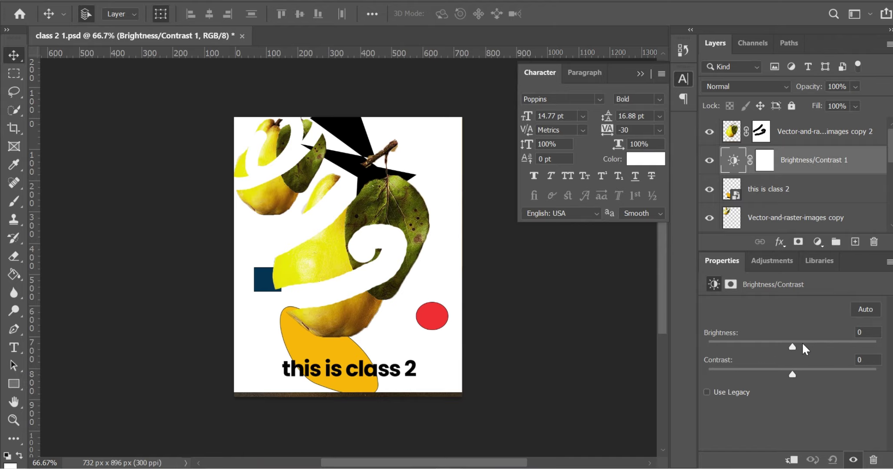
pyautogui.click(743, 343)
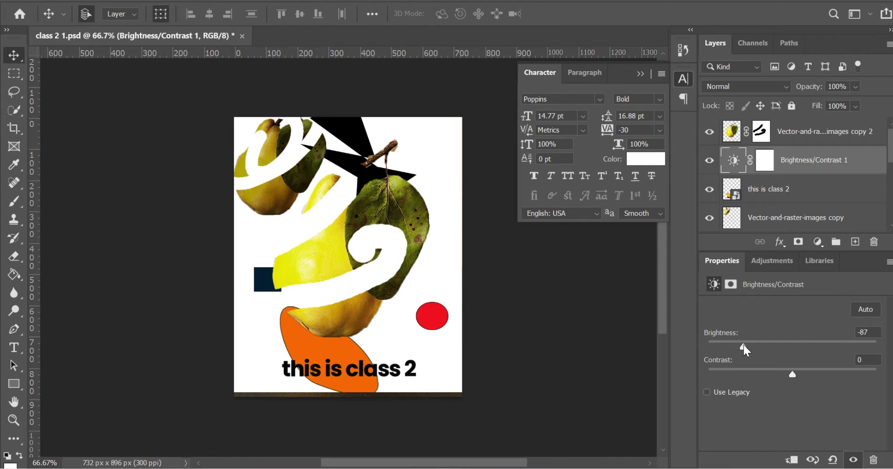
pyautogui.moveTo(743, 343)
pyautogui.mouseDown()
pyautogui.moveTo(842, 332)
pyautogui.moveTo(713, 334)
pyautogui.moveTo(871, 345)
pyautogui.moveTo(657, 342)
pyautogui.moveTo(860, 335)
pyautogui.moveTo(739, 331)
pyautogui.mouseUp()
# Disable the layer mask on Vector-and-raster-images copy 2 and set the Brightness/Contrast layer's brightness to -127
pyautogui.rightClick(761, 133)
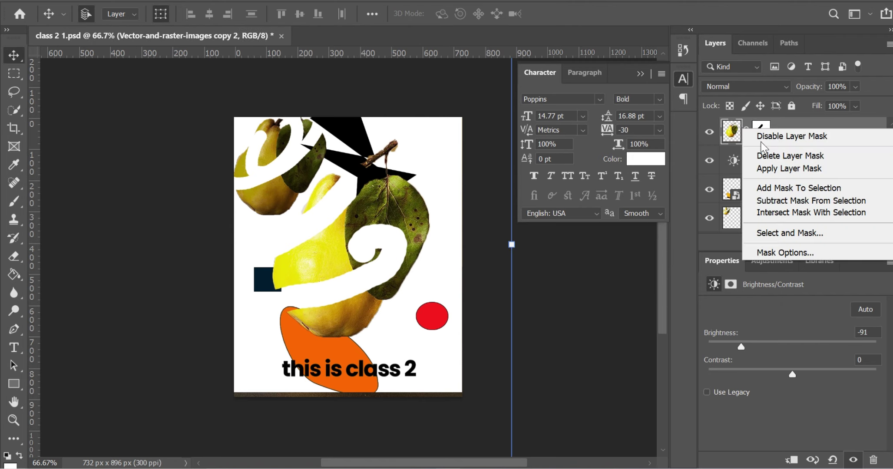
pyautogui.click(759, 138)
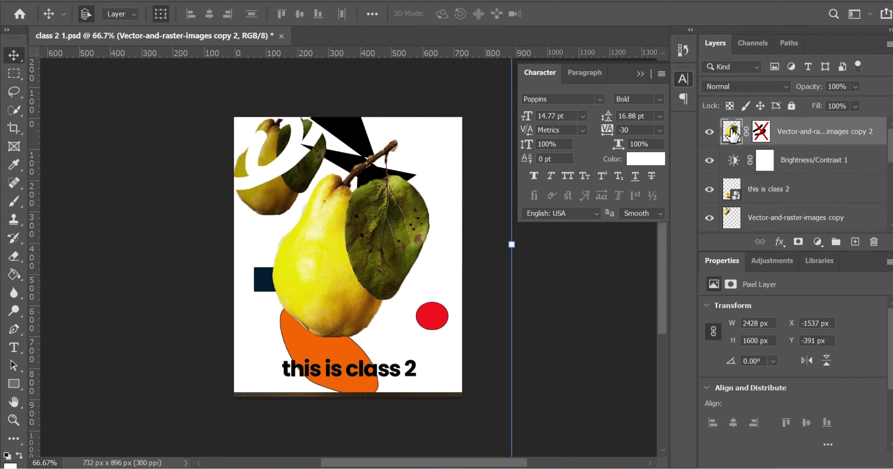
pyautogui.click(804, 165)
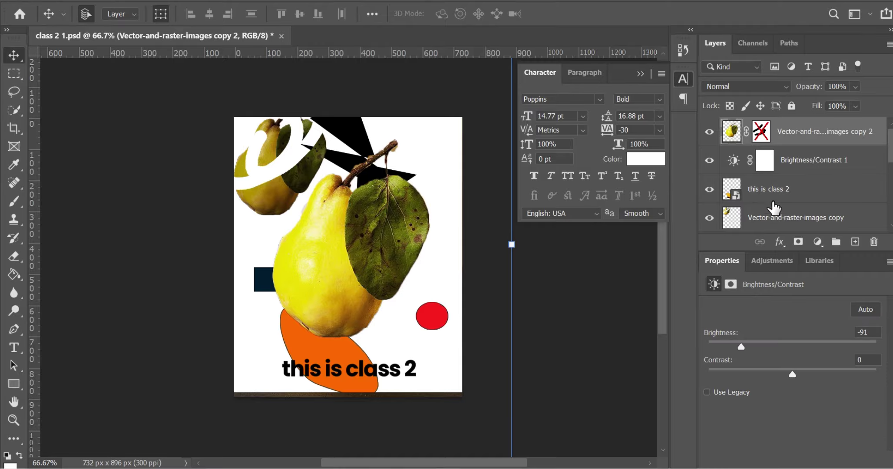
pyautogui.moveTo(740, 346); pyautogui.dragTo(720, 326)
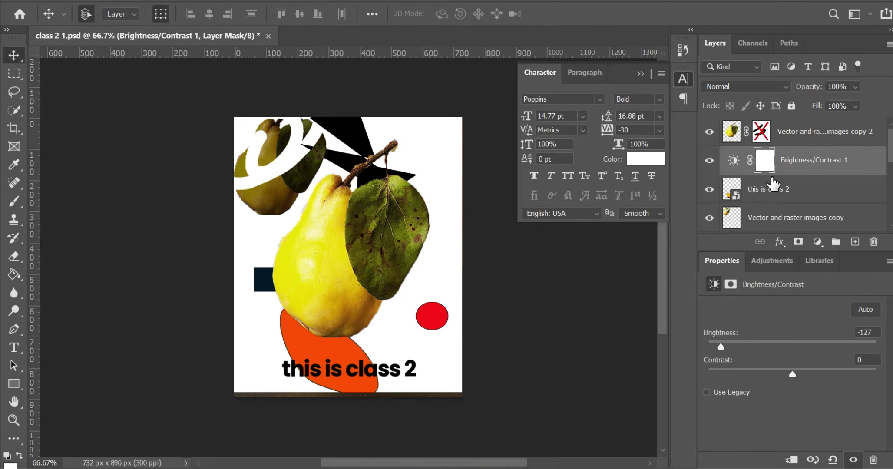
# Move the Brightness/Contrast layer above Vector-and-raster-images copy 2 and vary its brightness, ending at -131
pyautogui.moveTo(786, 165); pyautogui.dragTo(780, 127)
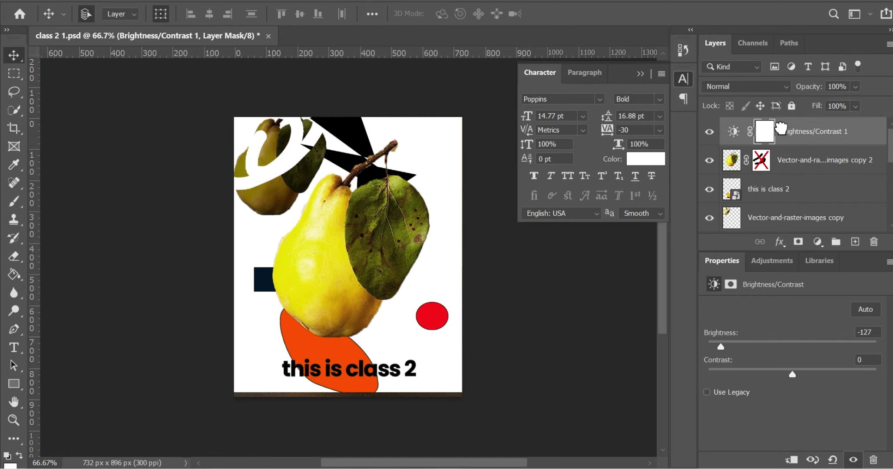
pyautogui.click(777, 343)
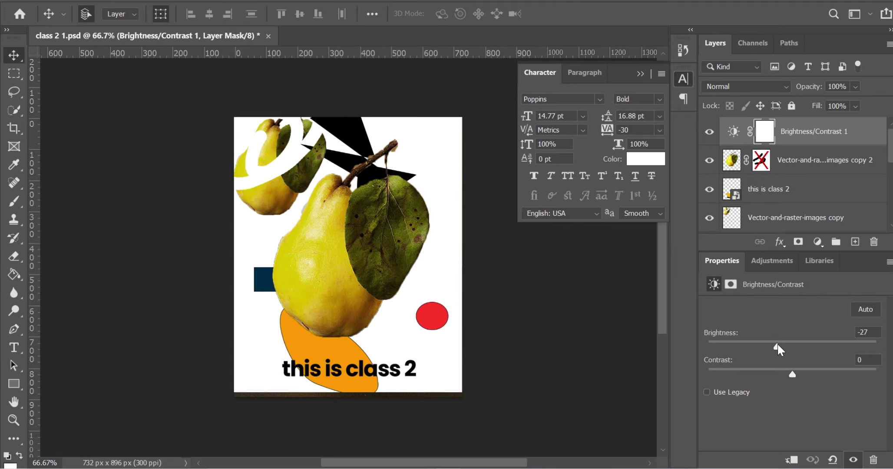
pyautogui.moveTo(776, 342)
pyautogui.mouseDown()
pyautogui.moveTo(830, 339)
pyautogui.moveTo(678, 351)
pyautogui.moveTo(775, 344)
pyautogui.mouseUp()
pyautogui.moveTo(771, 345); pyautogui.dragTo(720, 348)
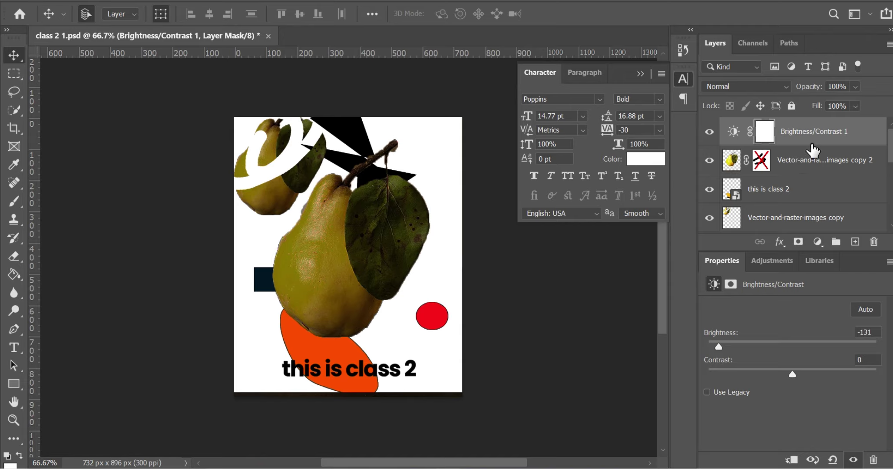
# Clip the Brightness/Contrast layer to Vector-and-raster-images copy 2, lower its brightness to -140 and raise it to -9
pyautogui.moveTo(804, 146); pyautogui.dragTo(803, 139)
pyautogui.keyDown('alt'); pyautogui.click(803, 139); pyautogui.keyUp('alt')
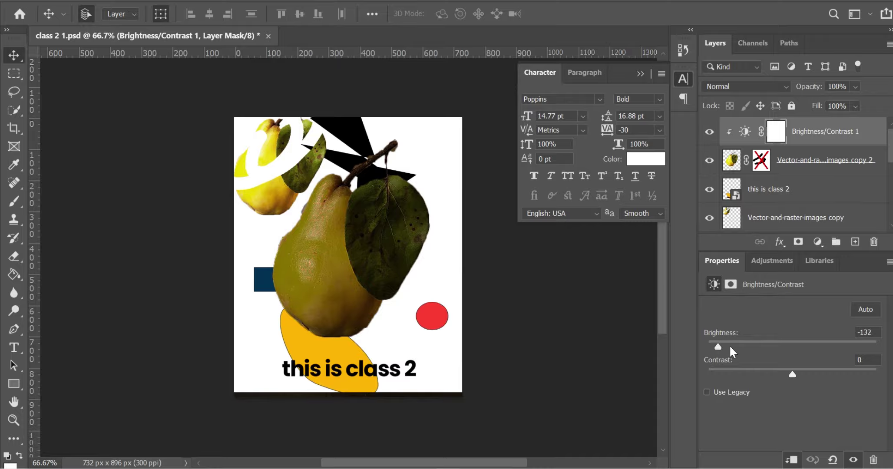
pyautogui.moveTo(729, 344)
pyautogui.mouseDown()
pyautogui.moveTo(822, 343)
pyautogui.moveTo(698, 343)
pyautogui.moveTo(873, 345)
pyautogui.moveTo(651, 338)
pyautogui.moveTo(713, 343)
pyautogui.mouseUp()
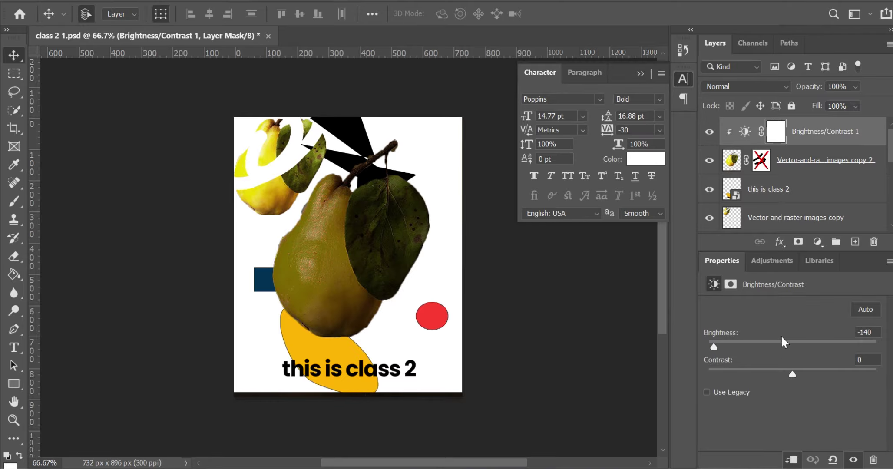
pyautogui.moveTo(781, 336); pyautogui.dragTo(790, 361)
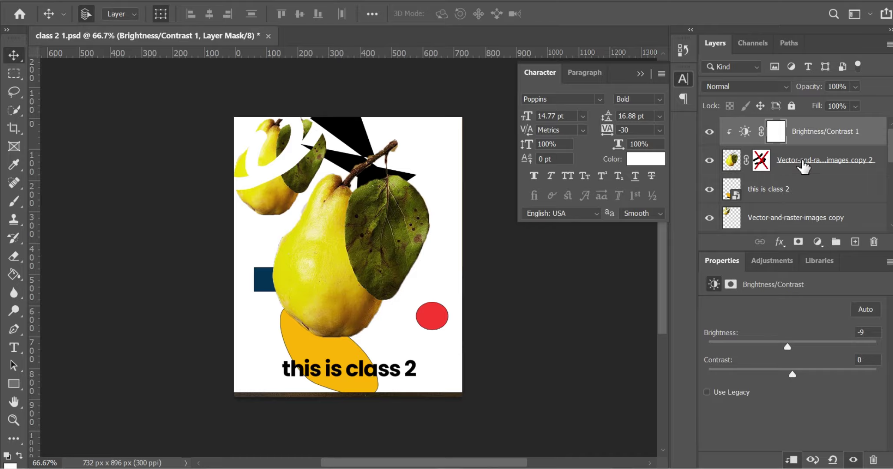
# Release the Brightness/Contrast layer's clipping to the large pear layer and set its brightness to -32
pyautogui.moveTo(798, 173); pyautogui.dragTo(796, 140)
pyautogui.keyDown('alt'); pyautogui.click(797, 142); pyautogui.keyUp('alt')
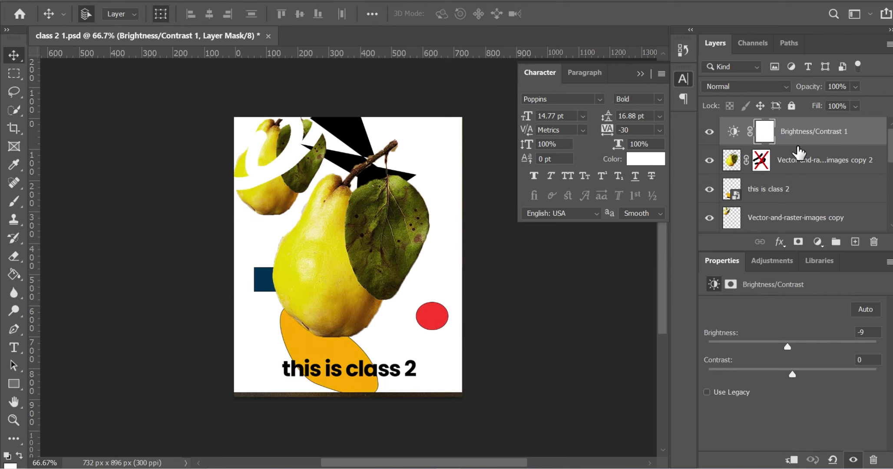
pyautogui.moveTo(771, 341)
pyautogui.mouseDown()
pyautogui.moveTo(746, 342)
pyautogui.moveTo(773, 345)
pyautogui.mouseUp()
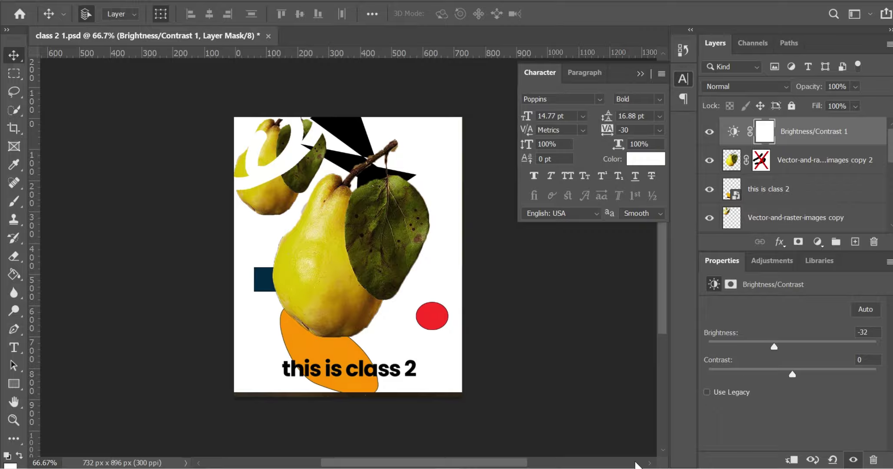
# Switch to the PowerPoint slides and show slide 8, Recap & Q/A
pyautogui.hotkey('alt', 'Tab')
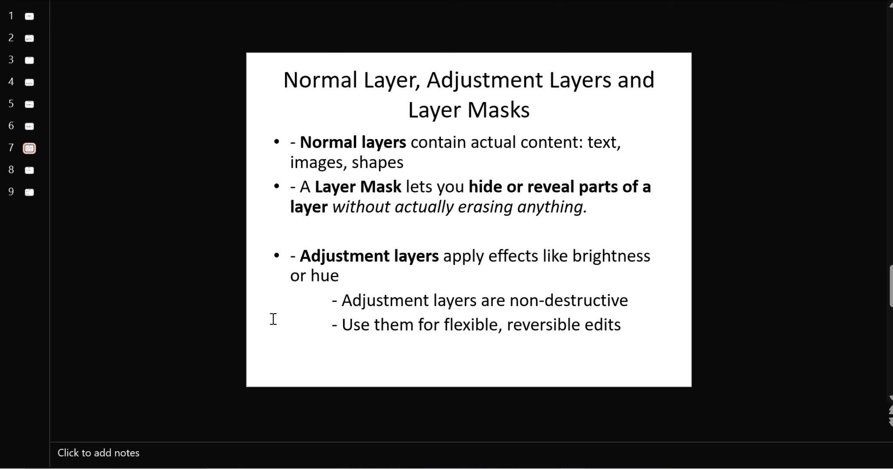
pyautogui.click(33, 170)
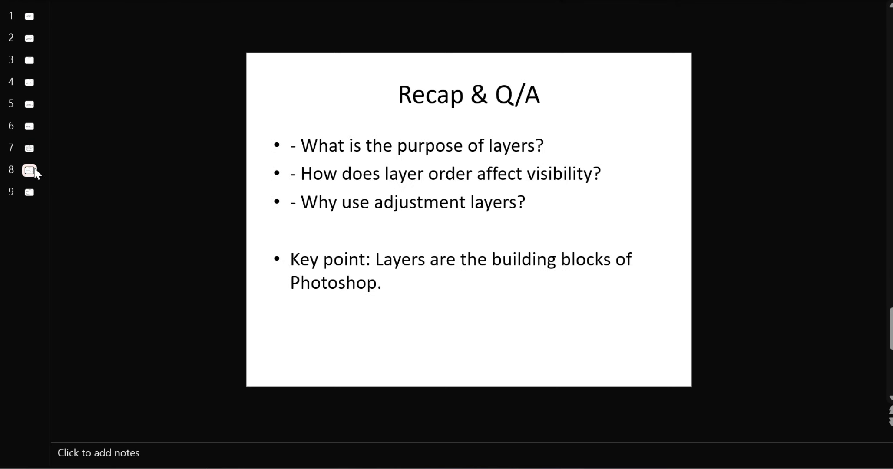